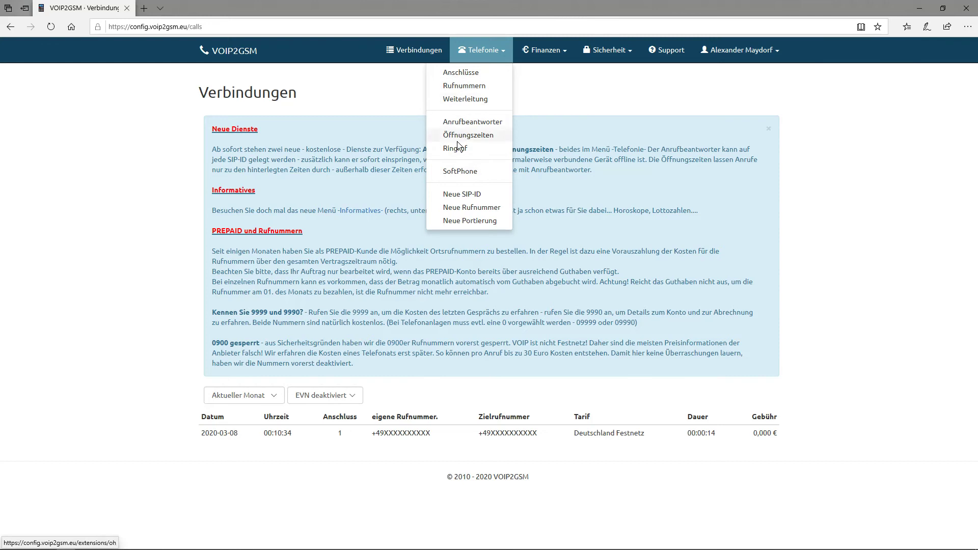
Step: Show the SIP-Anschlüsse overview and select SIP-ID 16151.01 in the first row
left_click(463, 74)
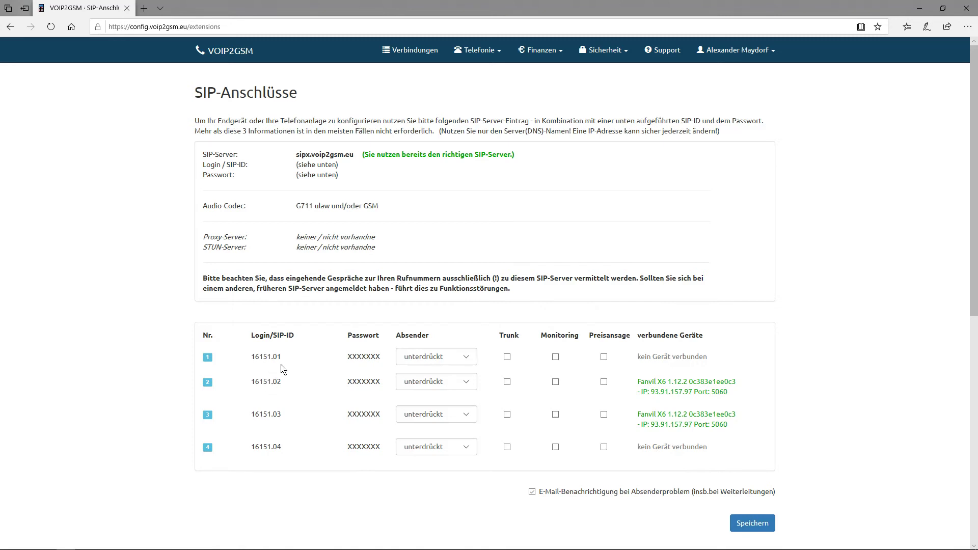
left_click_drag(283, 359, 250, 362)
Step: Review the Rufnummern page, then the Rufweiterleitung page where all connections show keine Weiterleitung
left_click(481, 46)
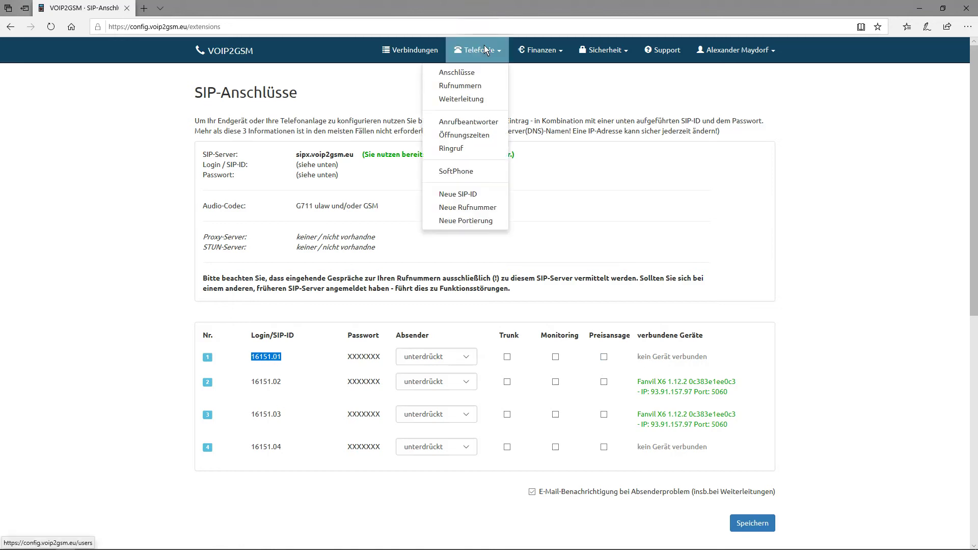
left_click(462, 87)
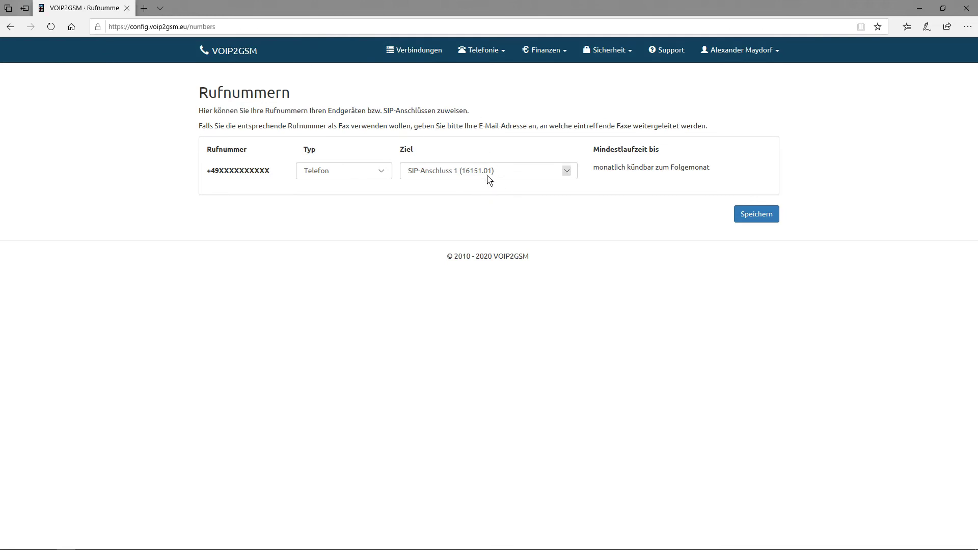
left_click(495, 56)
left_click(484, 99)
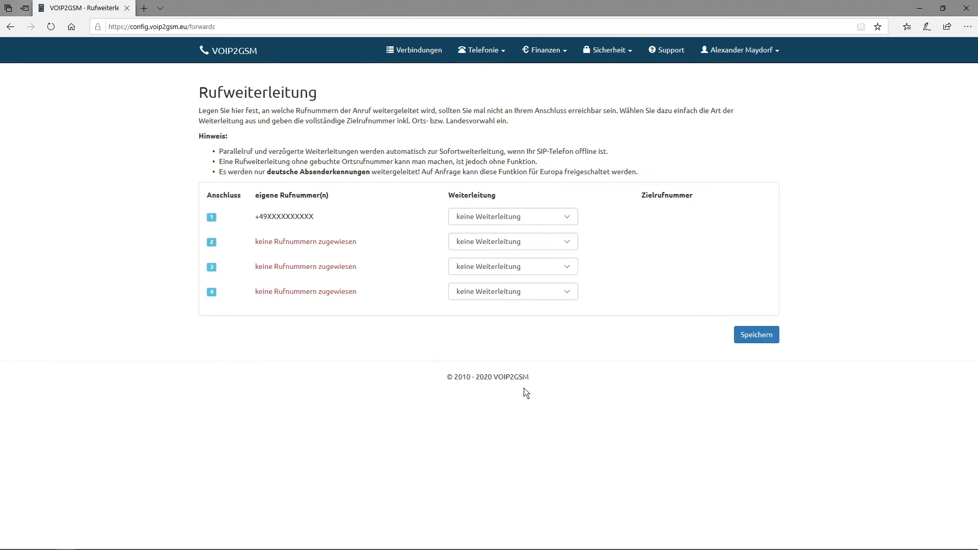
left_click(488, 49)
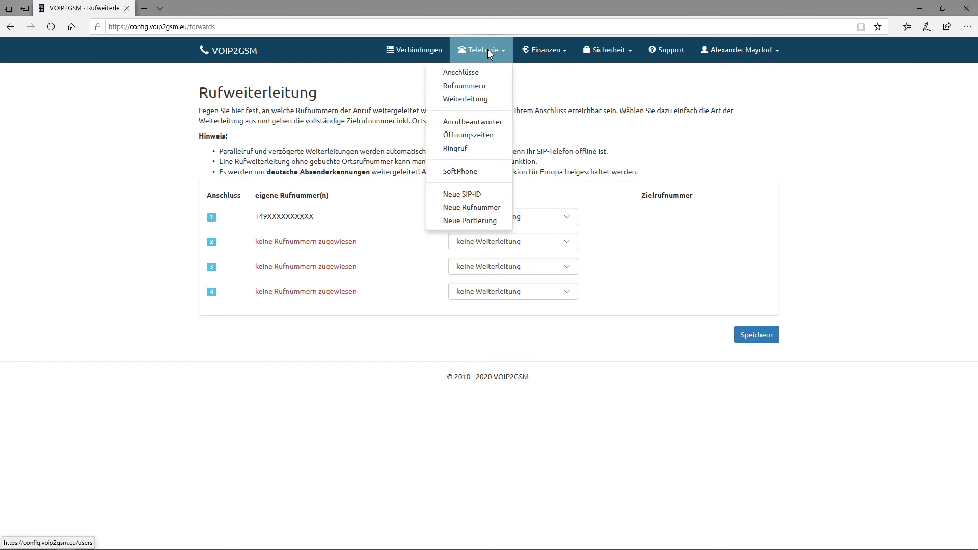
Step: Go to the Ringruf page: ring calling off, all five targets -ungenutzt-
left_click(456, 149)
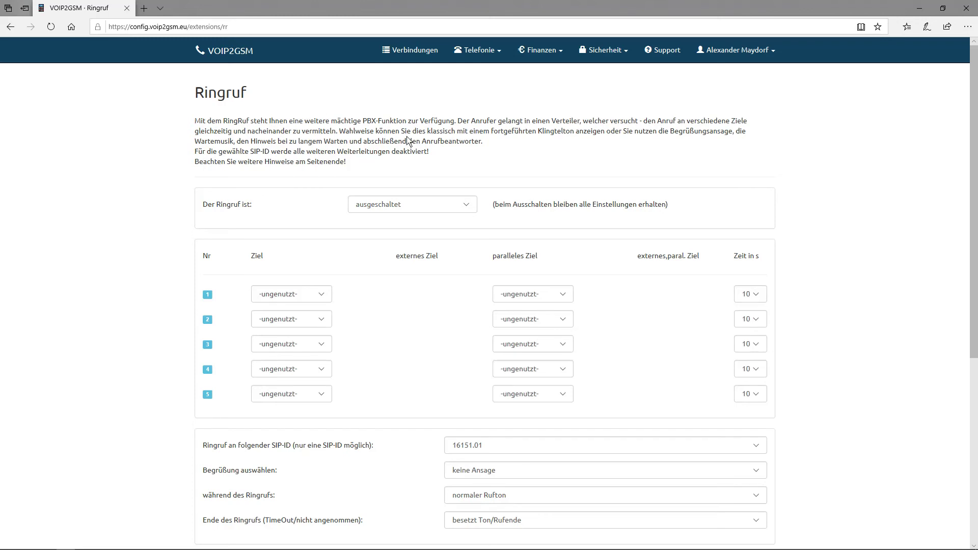
Step: Set 'Der Ringruf ist' to eingeschaltet
left_click(465, 208)
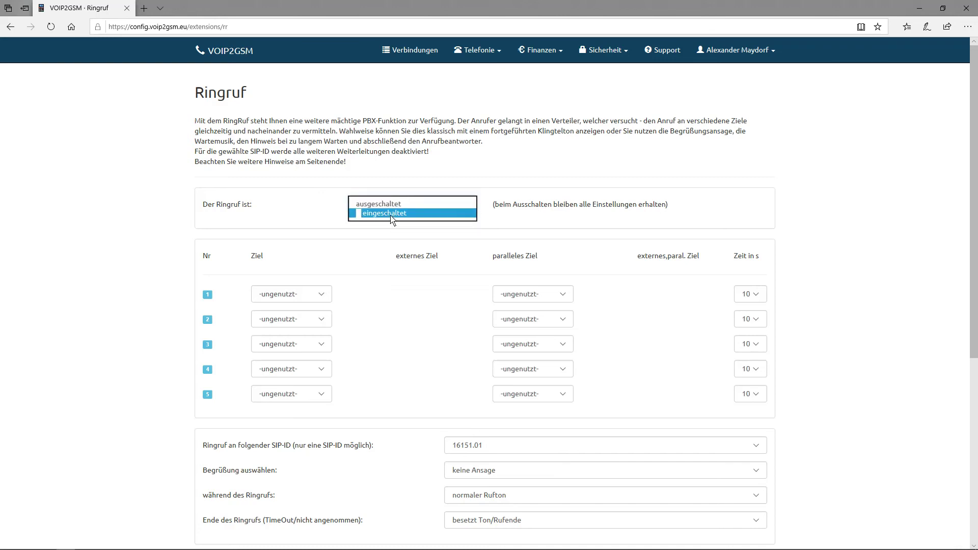
left_click(402, 214)
scroll(310, 228, "down", 2)
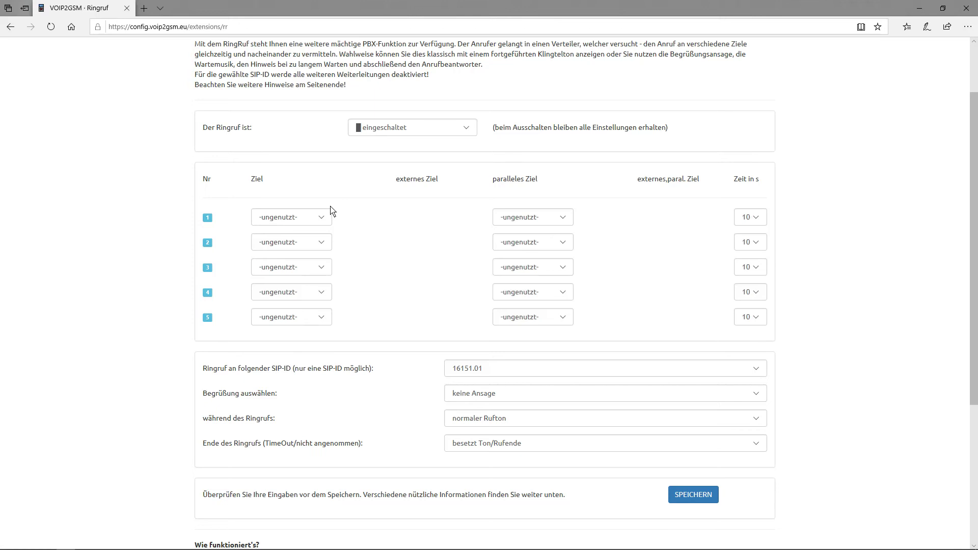
Step: Give ring group target 1 the SIP-ID 16151.02 with a 15 s ring time
left_click(322, 219)
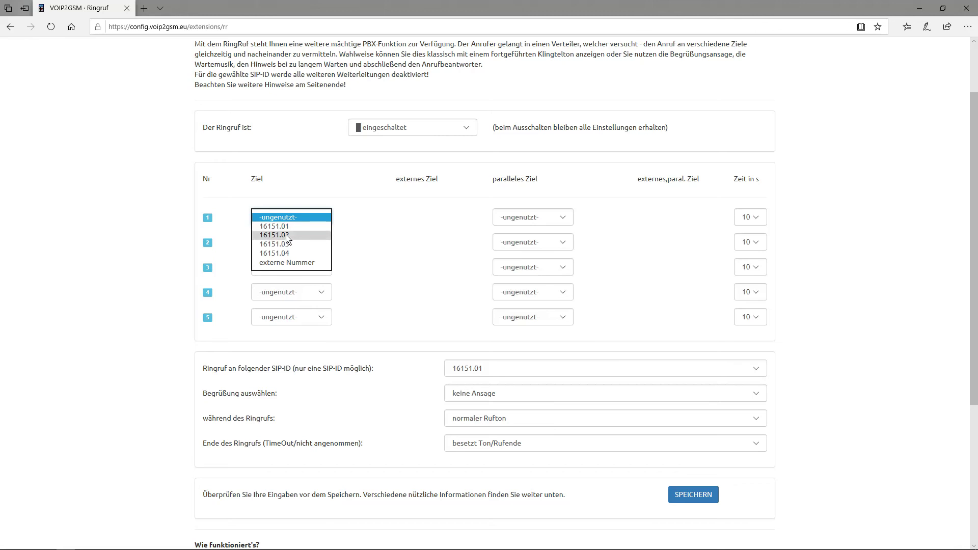
left_click(320, 235)
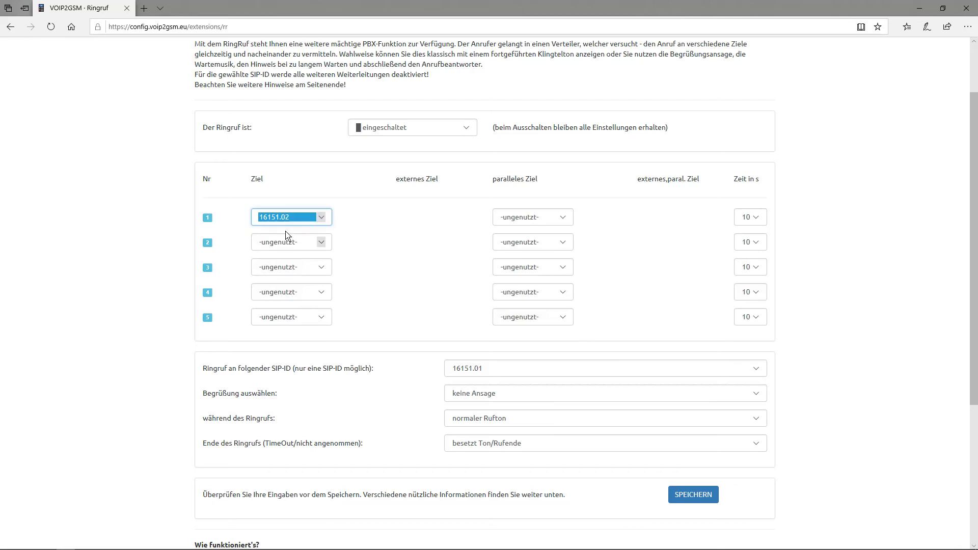
left_click(756, 220)
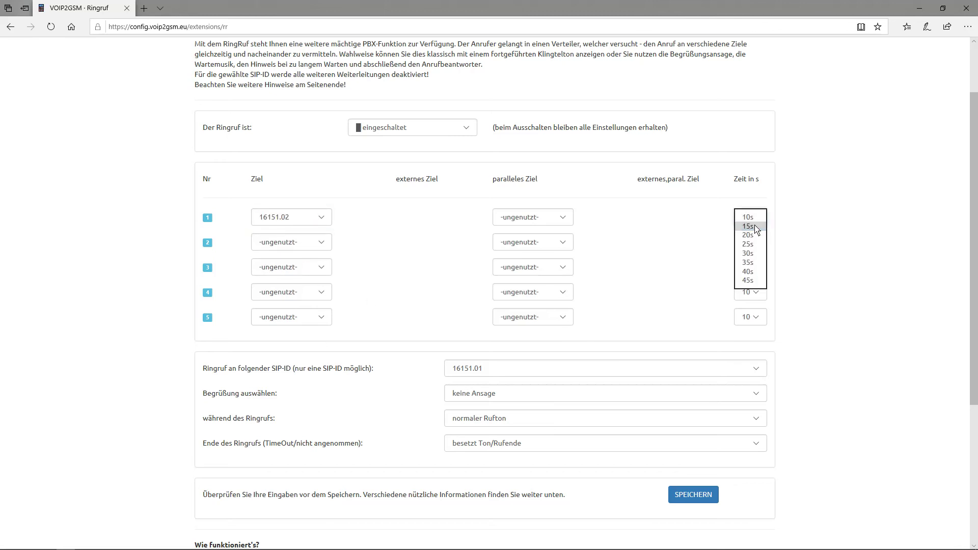
left_click(754, 226)
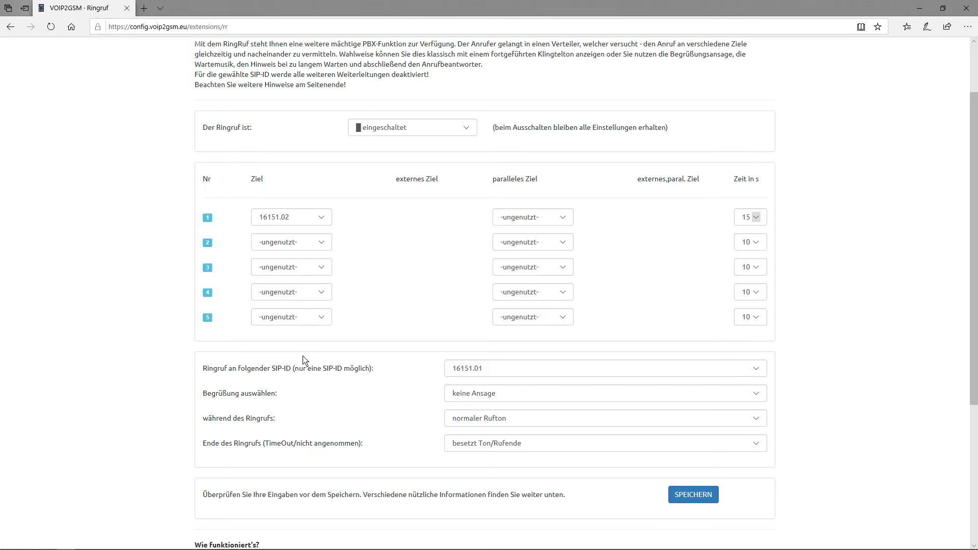
Step: Set entry 2 to 16151.02 with parallel target 16151.03, and entry 3 to 16151.04
left_click(322, 243)
left_click(277, 261)
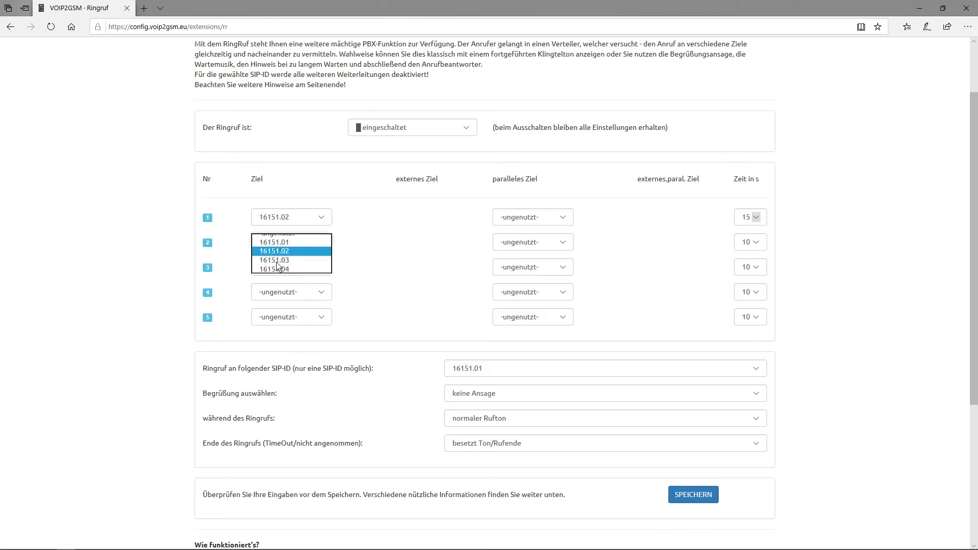
left_click(520, 246)
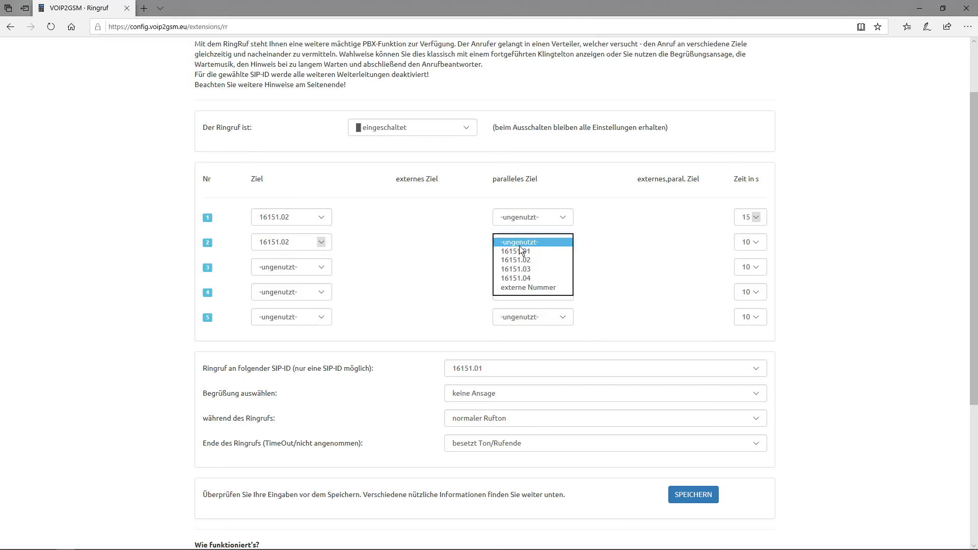
left_click(526, 271)
left_click(445, 260)
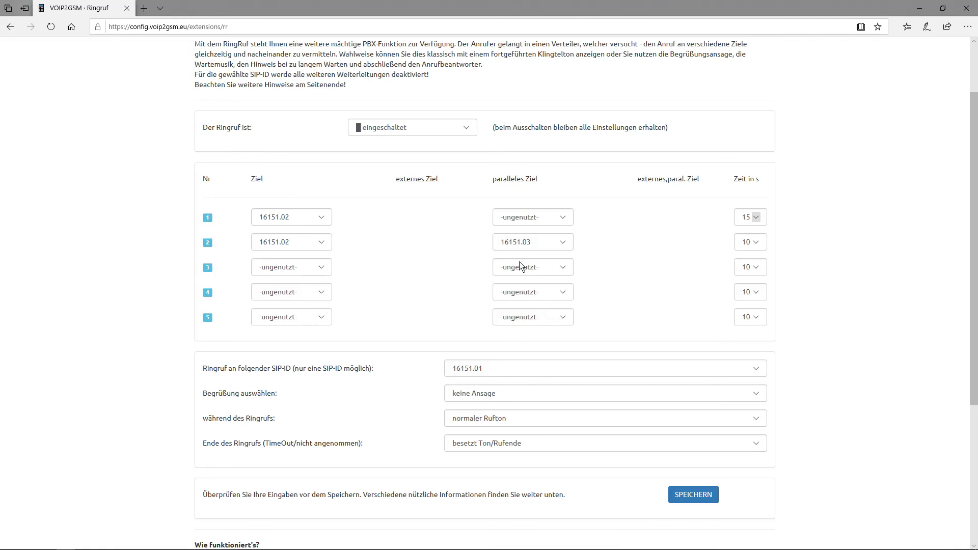
left_click(321, 268)
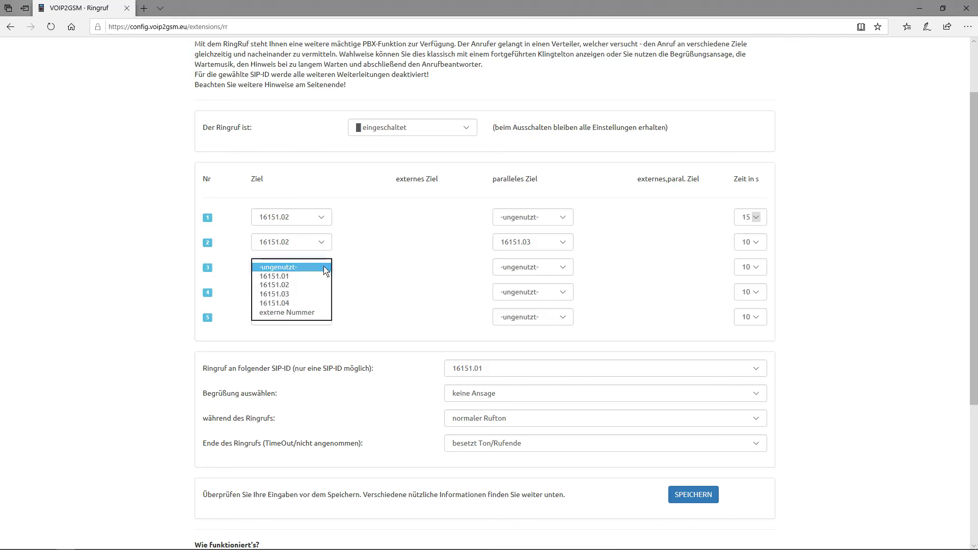
left_click(287, 304)
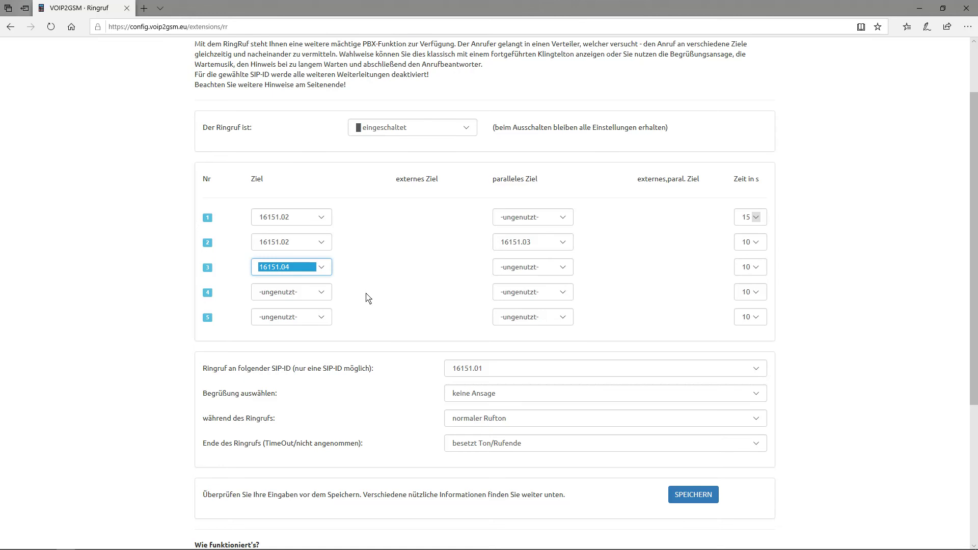
Step: Set ring group entry 4's target to externe Nummer and enter the external mobile number
left_click(322, 292)
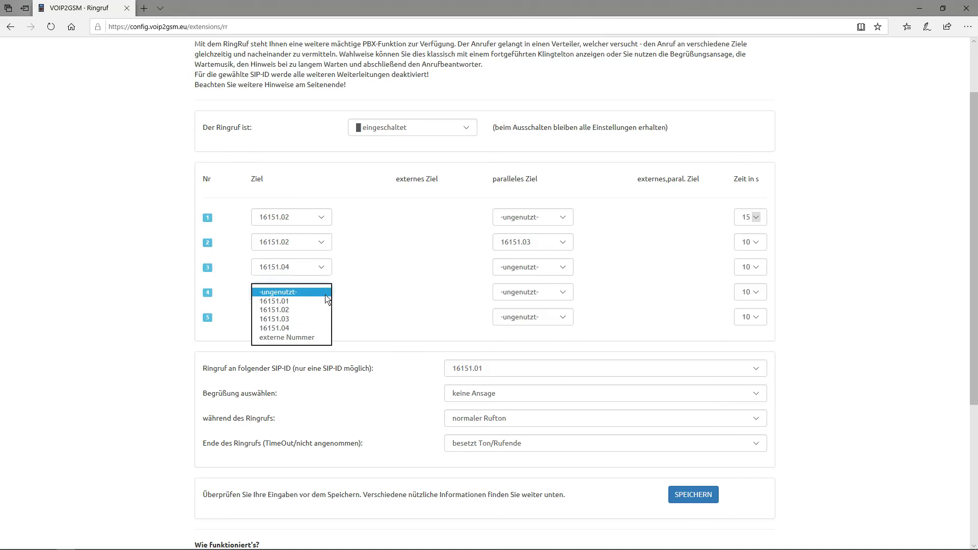
left_click(301, 338)
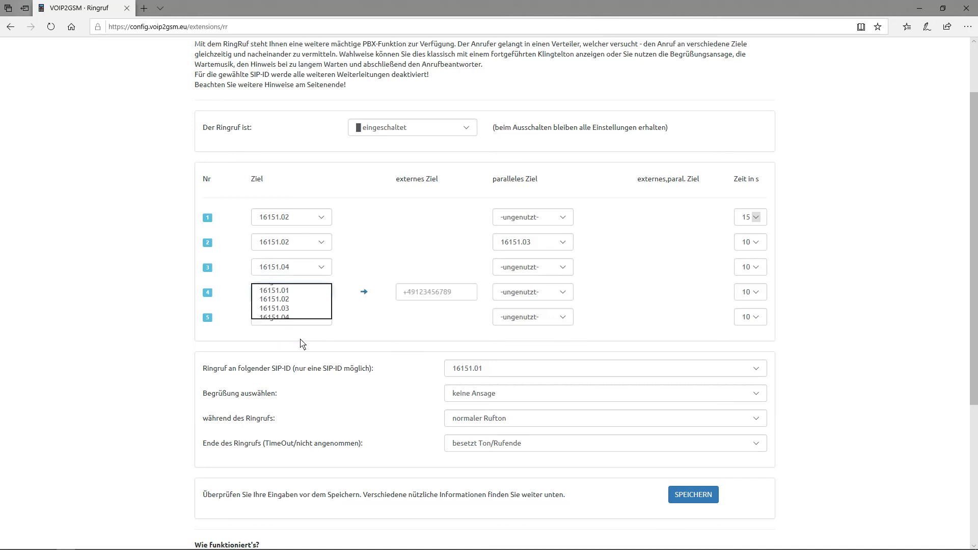
left_click(465, 297)
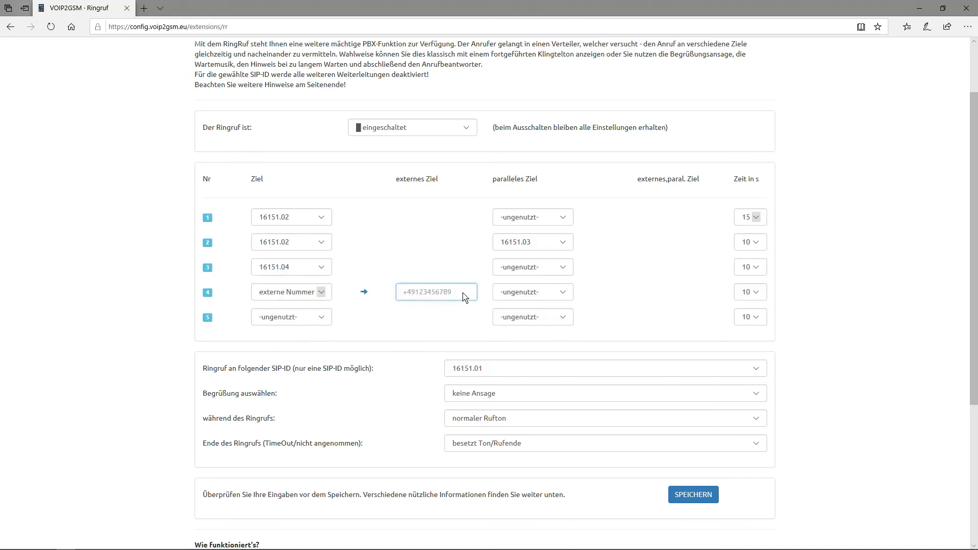
type("+491701234567")
left_click(429, 314)
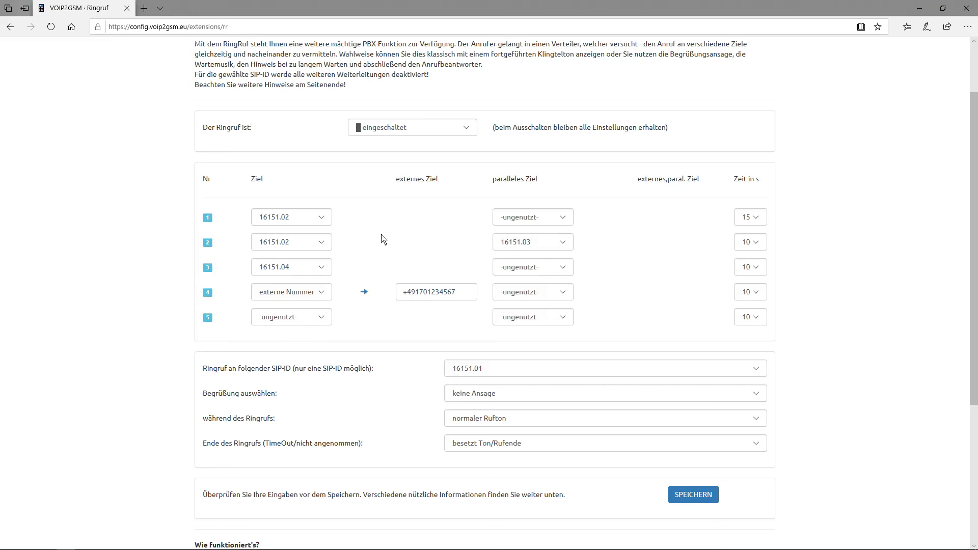
left_click(321, 218)
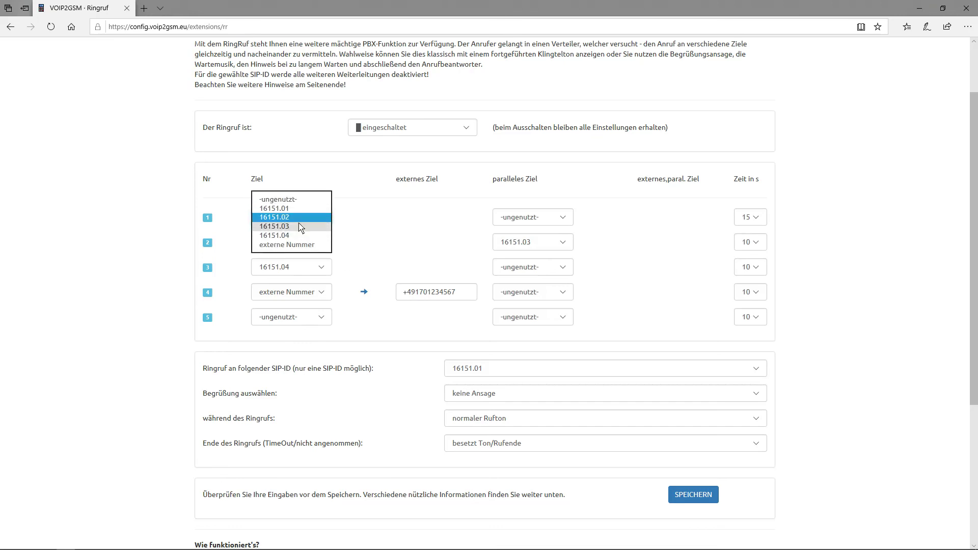
left_click(300, 218)
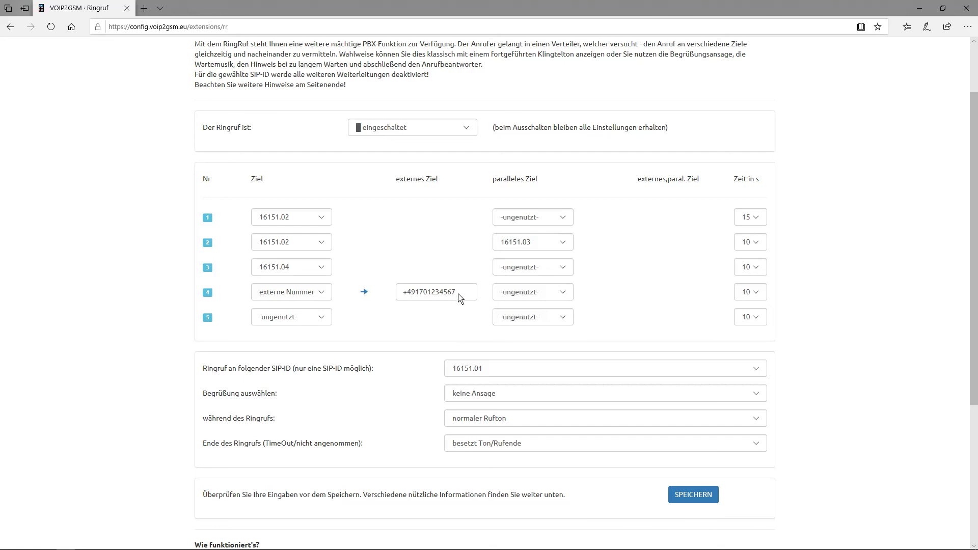
left_click_drag(460, 296, 403, 294)
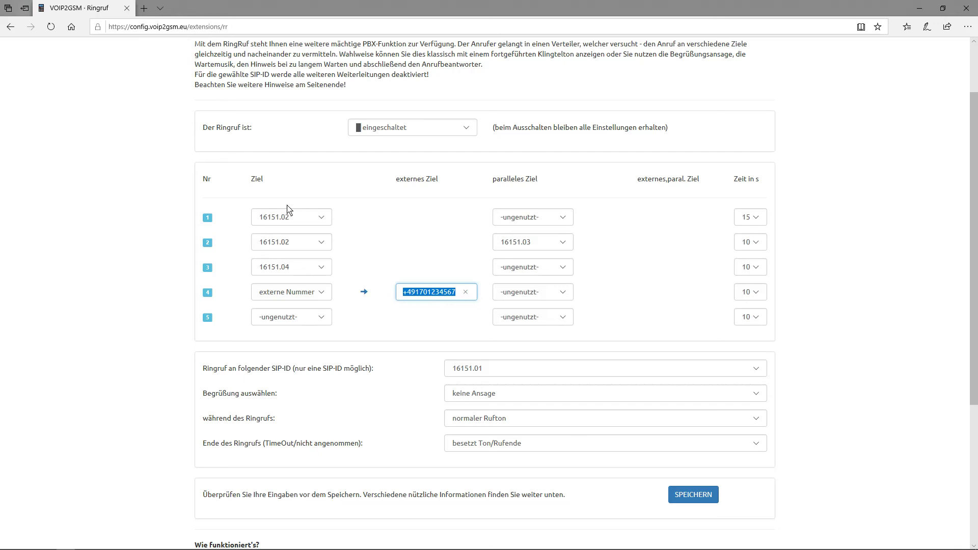
left_click(407, 272)
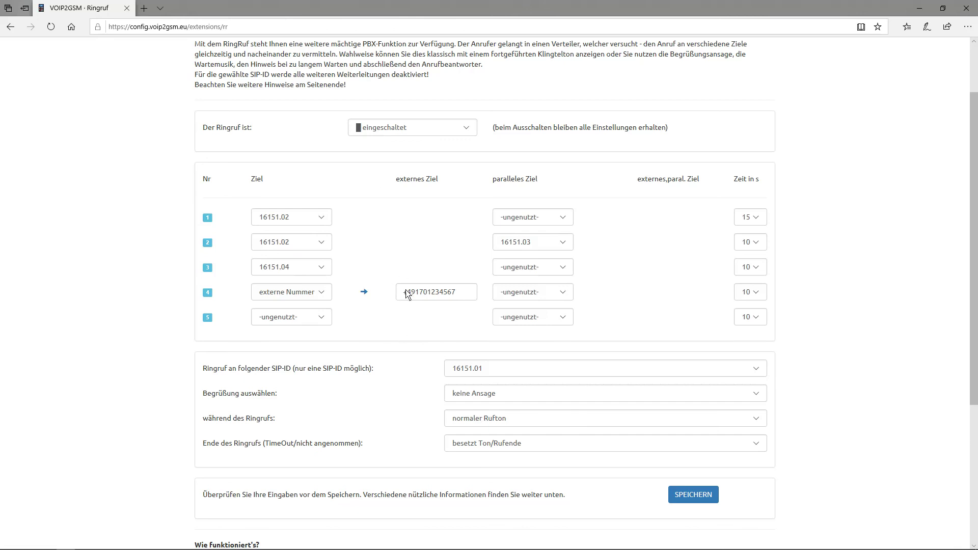
scroll(402, 350, "down", 3)
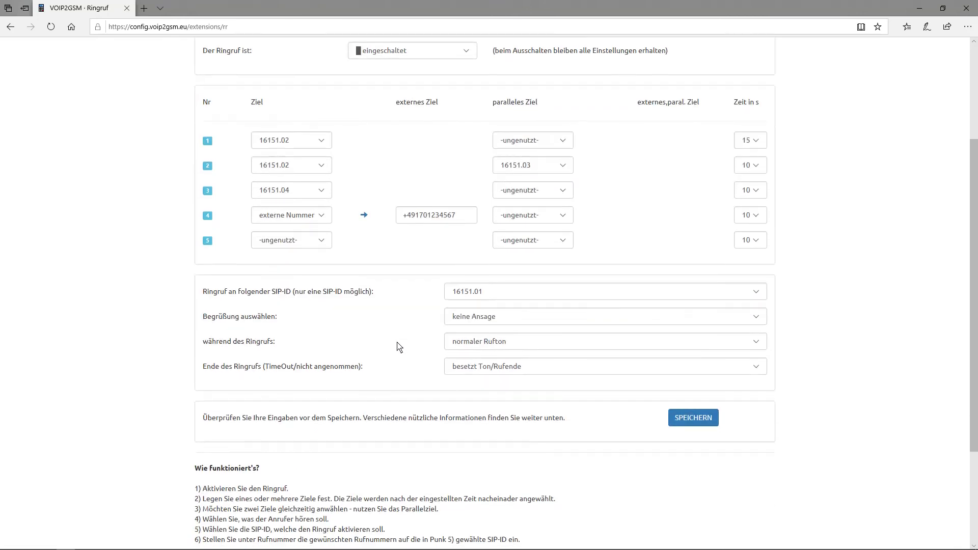
Step: Choose the greeting 'Ihr Anruf wird weitergeleitet.' for ring group callers
scroll(395, 343, "up", 3)
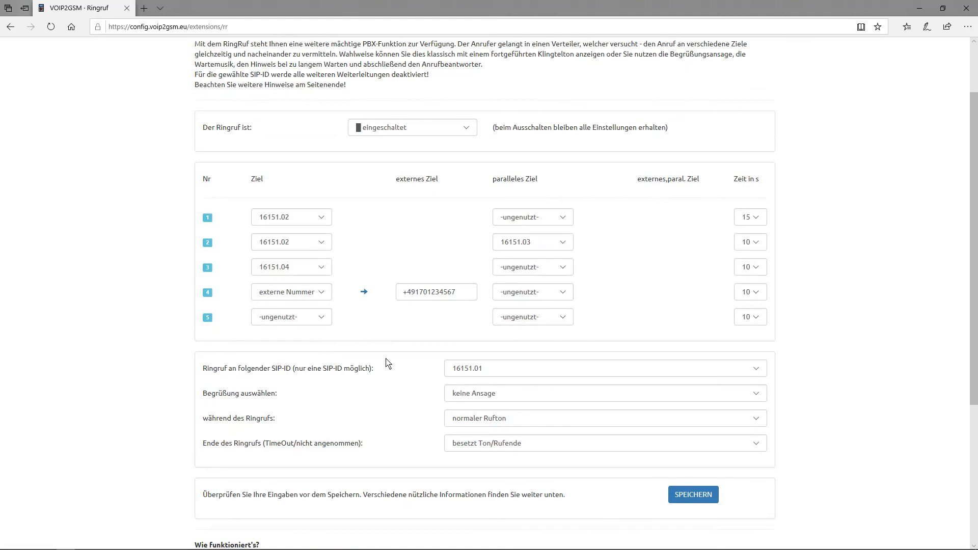
scroll(388, 363, "down", 2)
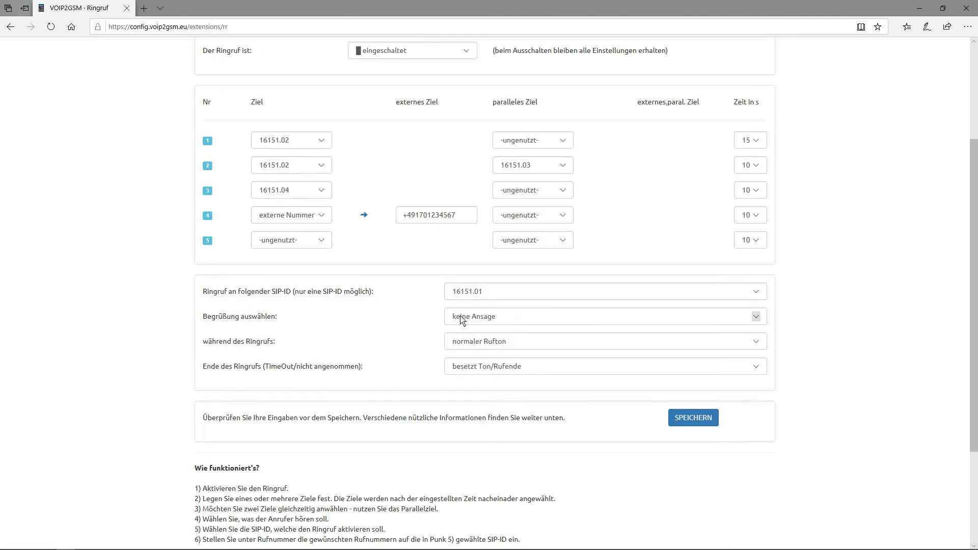
left_click(490, 319)
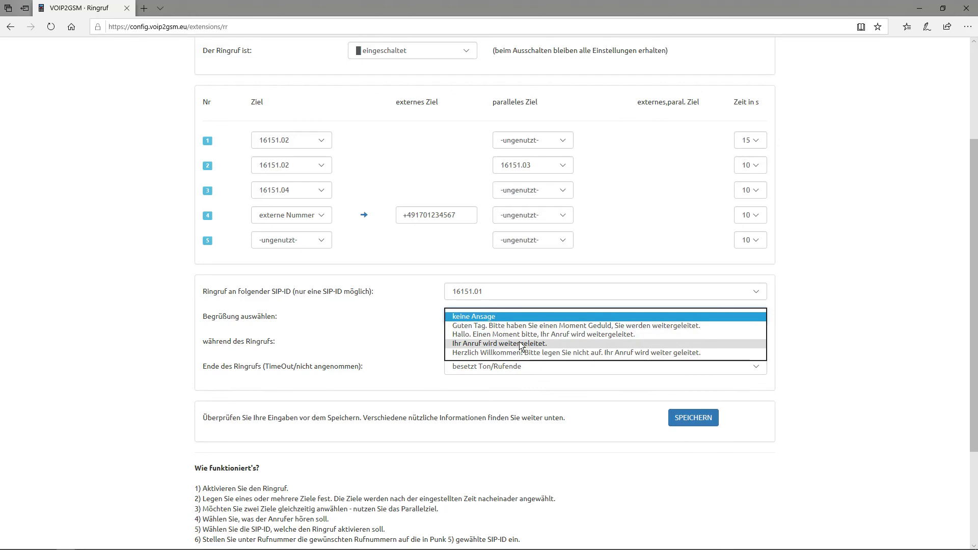
left_click(521, 345)
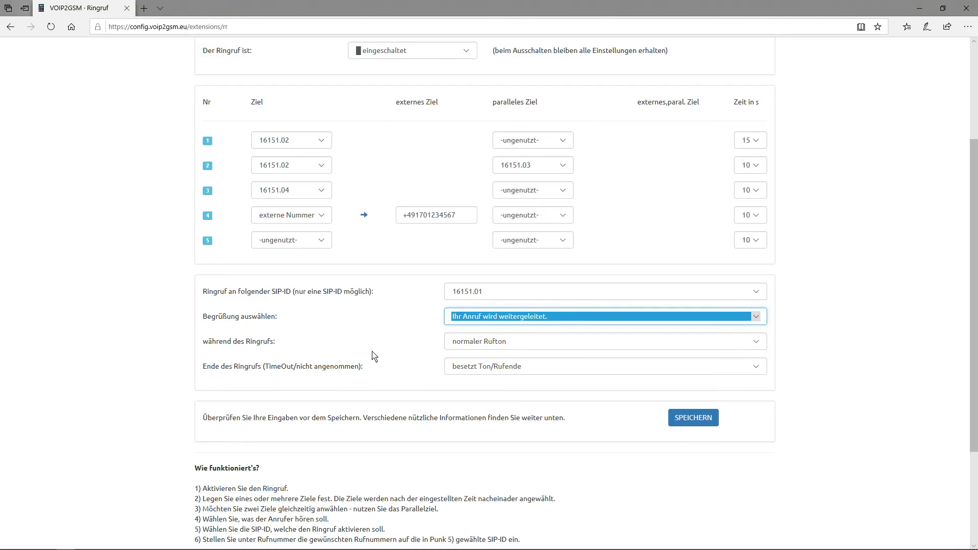
Step: Set 'während des Ringrufs' to 'Musik 1 -' instead of the normal ringtone
left_click(513, 347)
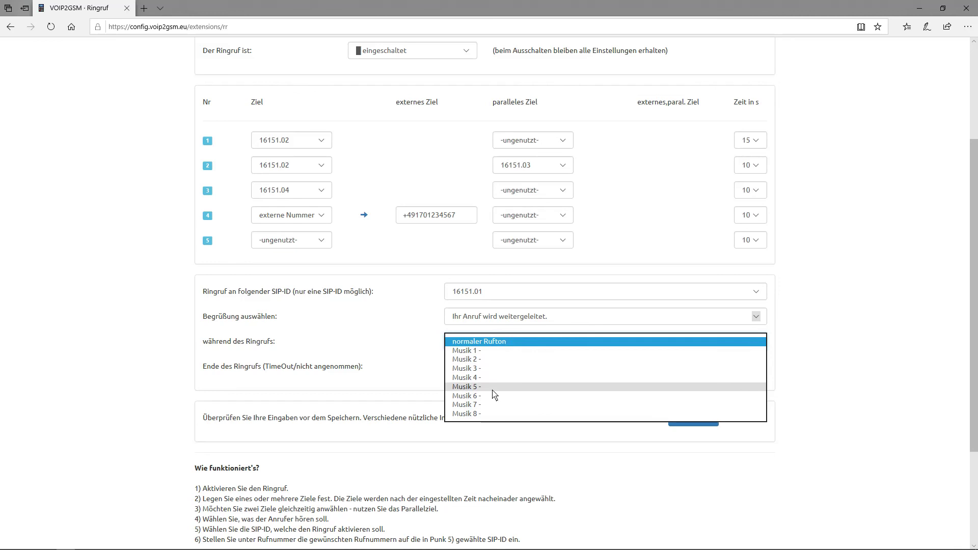
left_click(468, 350)
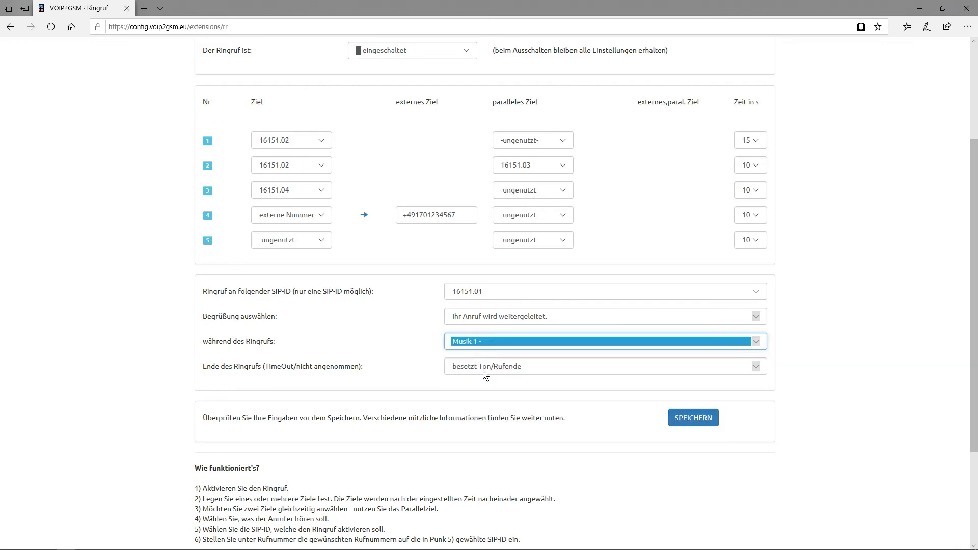
left_click(403, 364)
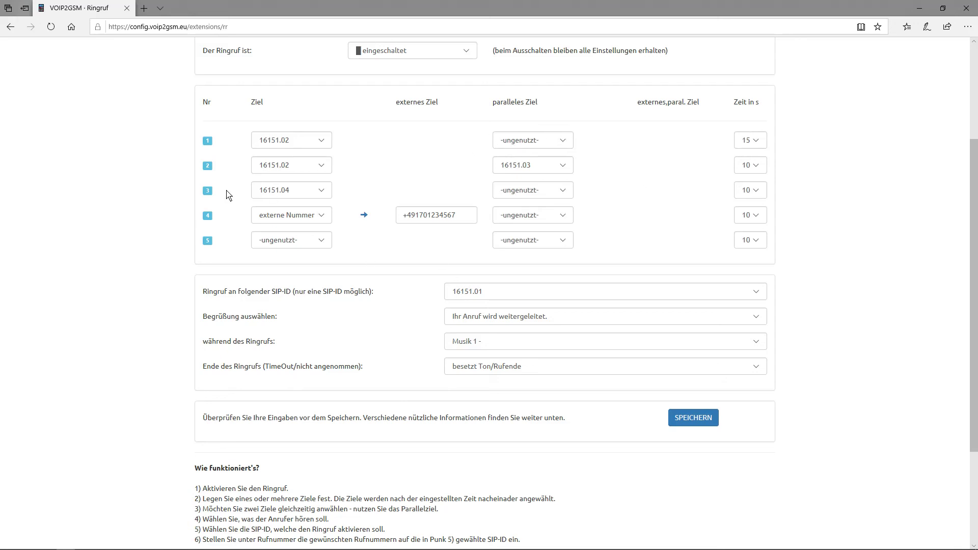
Step: Set 'Ende des Ringrufs' to '...zum Anrufbeantworter' for unanswered ring group calls
left_click(479, 366)
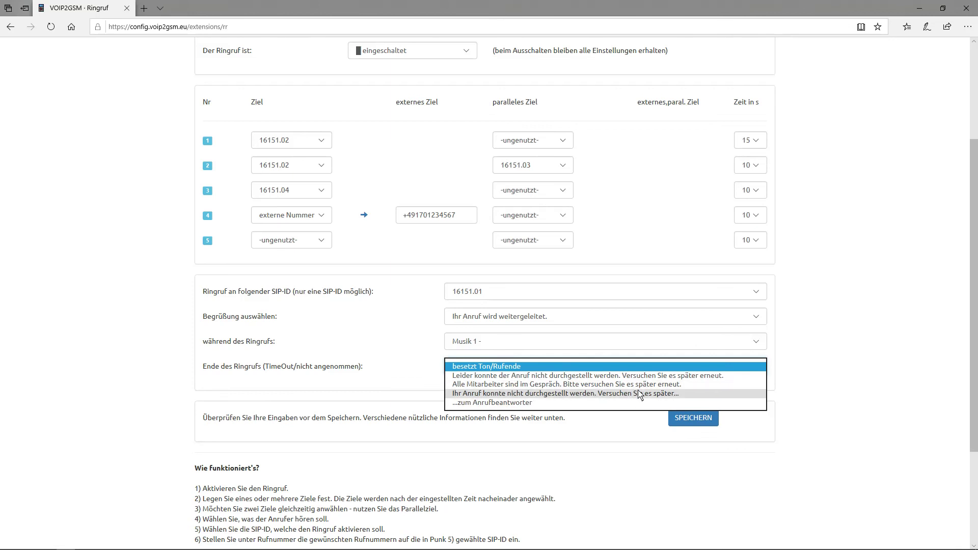
left_click(530, 403)
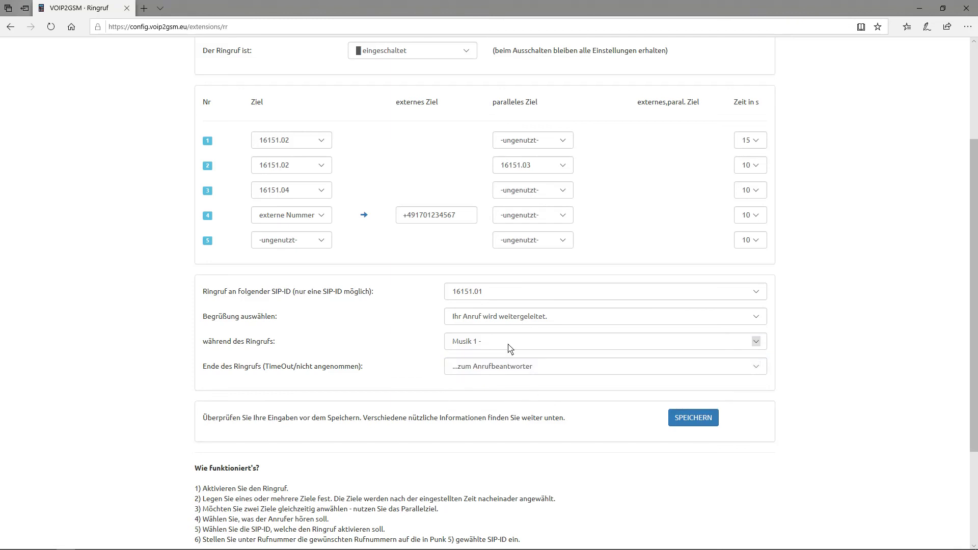
scroll(561, 204, "up", 3)
left_click(478, 50)
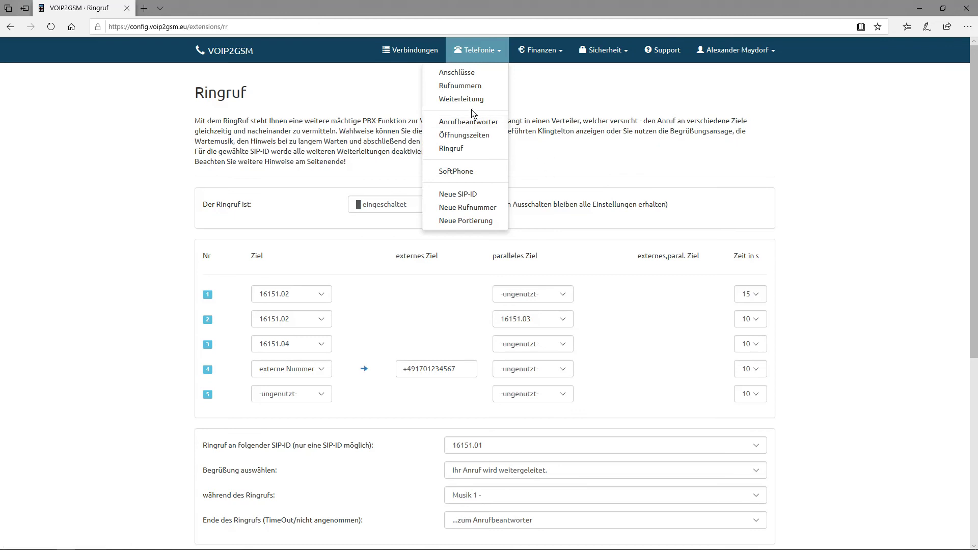
Step: Close the Telefonie menu and return to the 16151.01 ring group settings
left_click(598, 173)
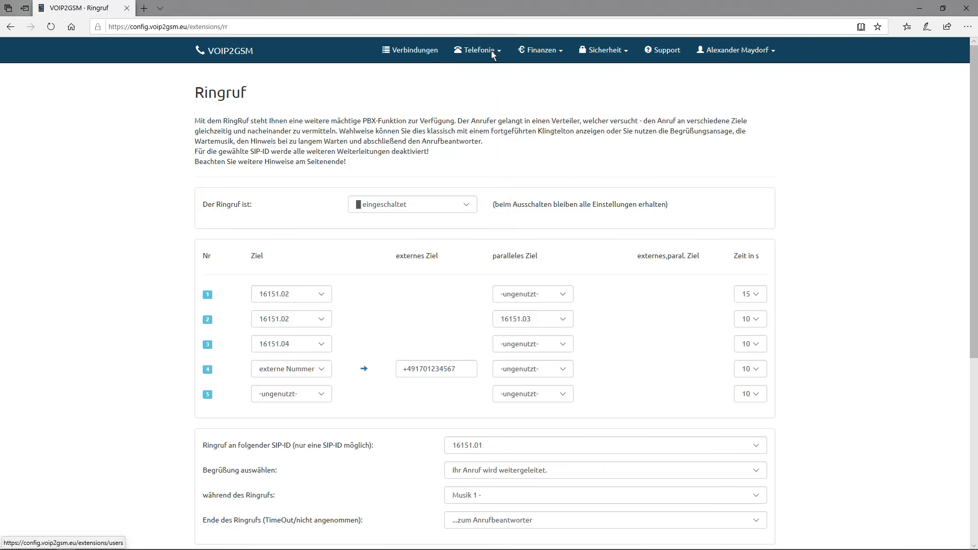
scroll(463, 171, "down", 6)
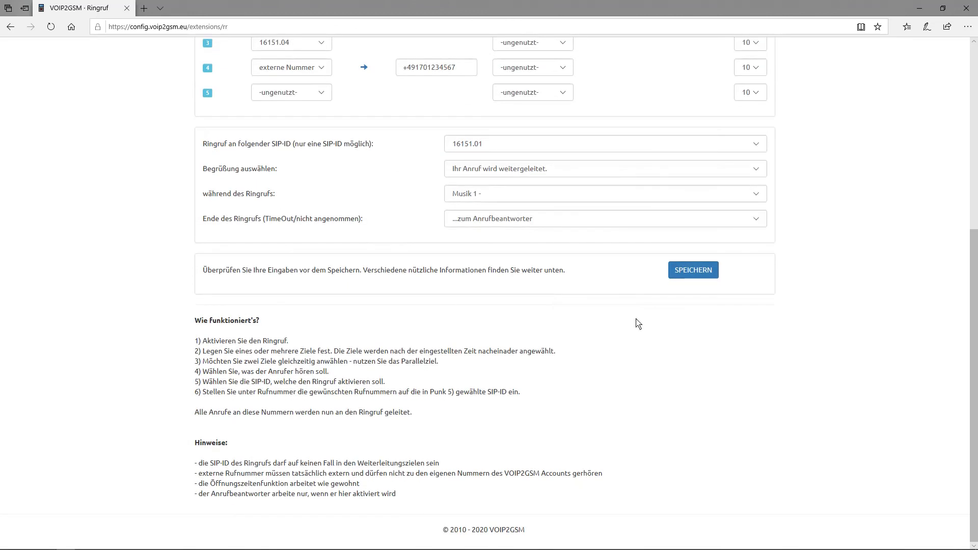
scroll(422, 324, "up", 3)
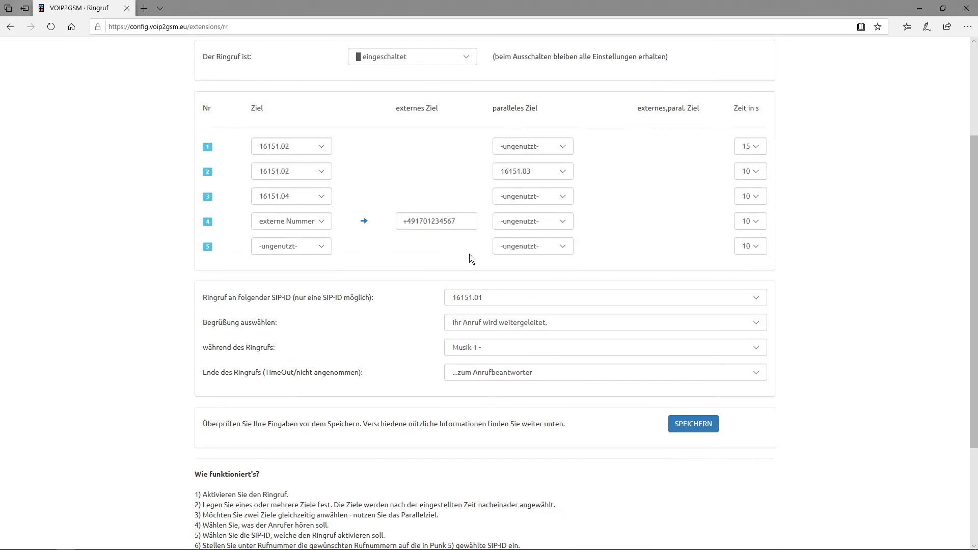
Step: Set Begrüßung to keine Ansage, ringing to normaler Rufton, ending to besetzt Ton/Rufende
left_click(477, 328)
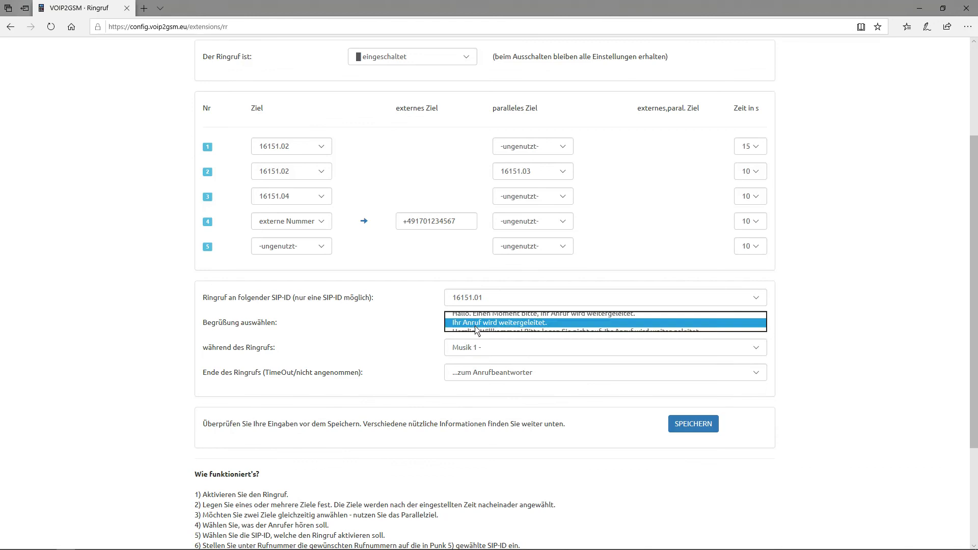
left_click(477, 295)
left_click(482, 347)
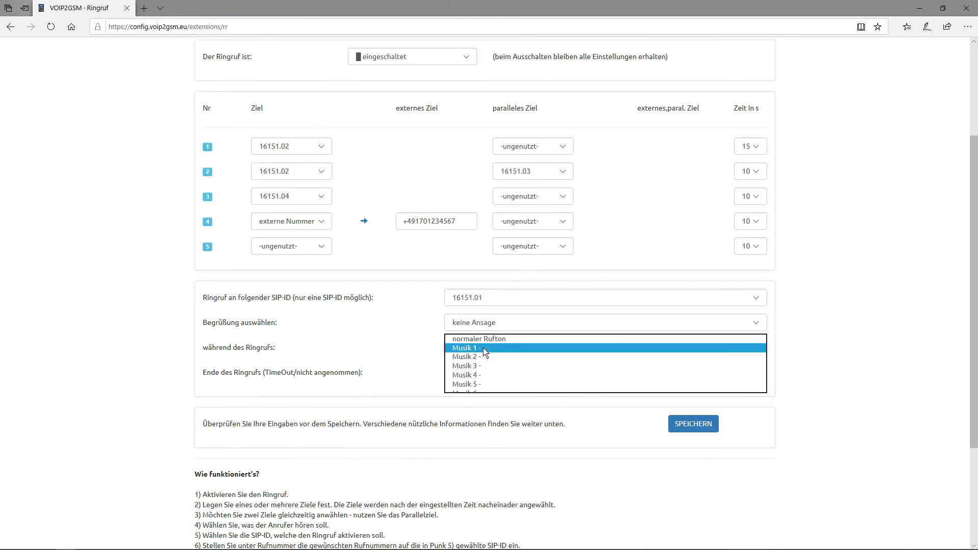
left_click(479, 339)
left_click(497, 373)
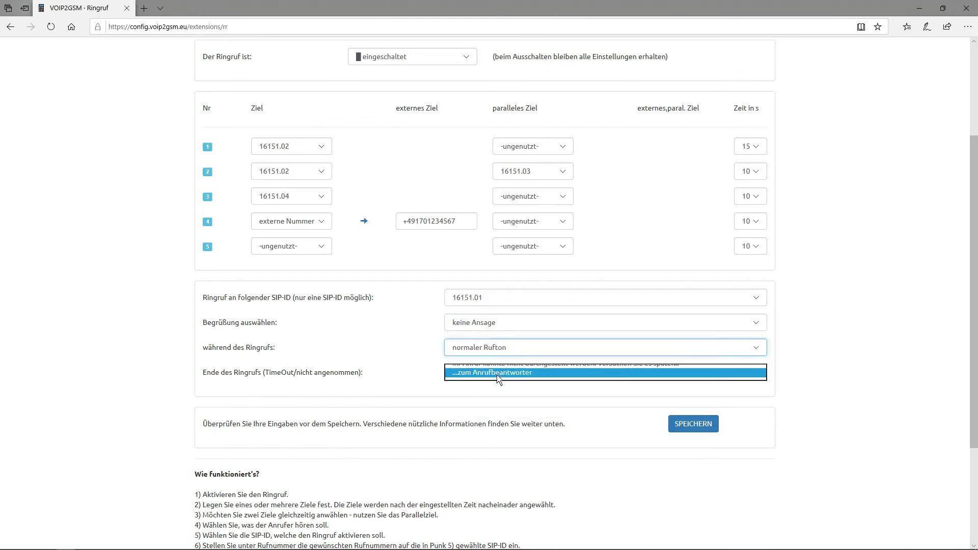
left_click(484, 336)
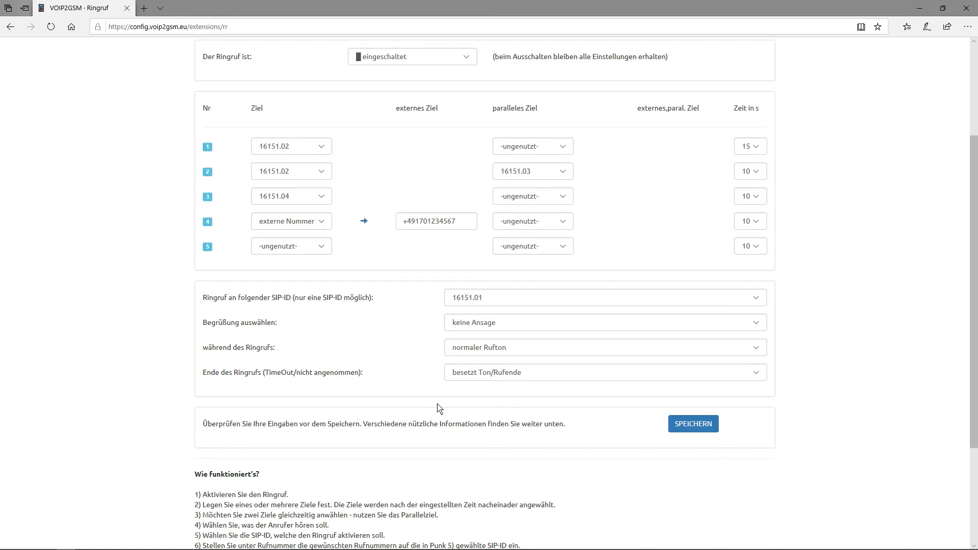
Step: Set the greeting to 'Guten Tag…', ringing to Musik 4, and ending to the answering machine
left_click(504, 326)
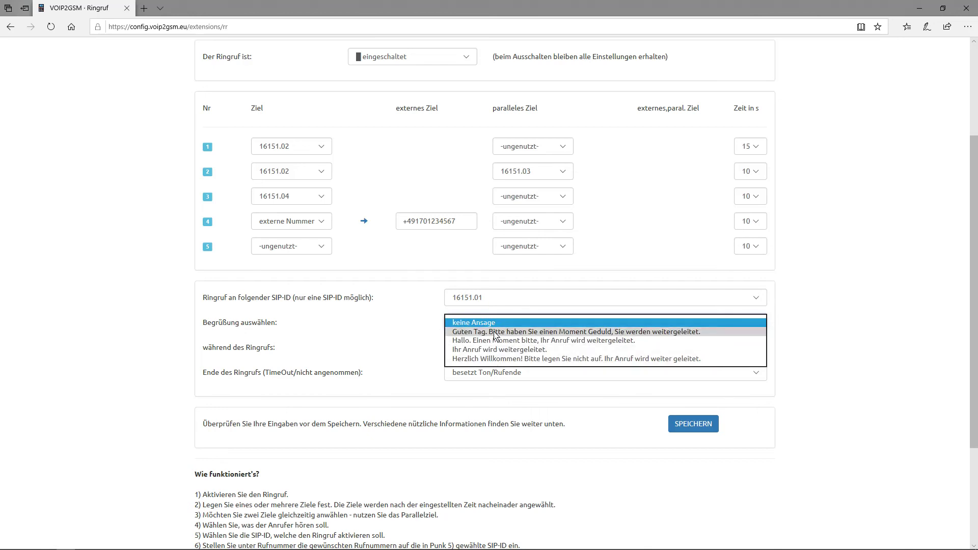
left_click(499, 331)
left_click(527, 352)
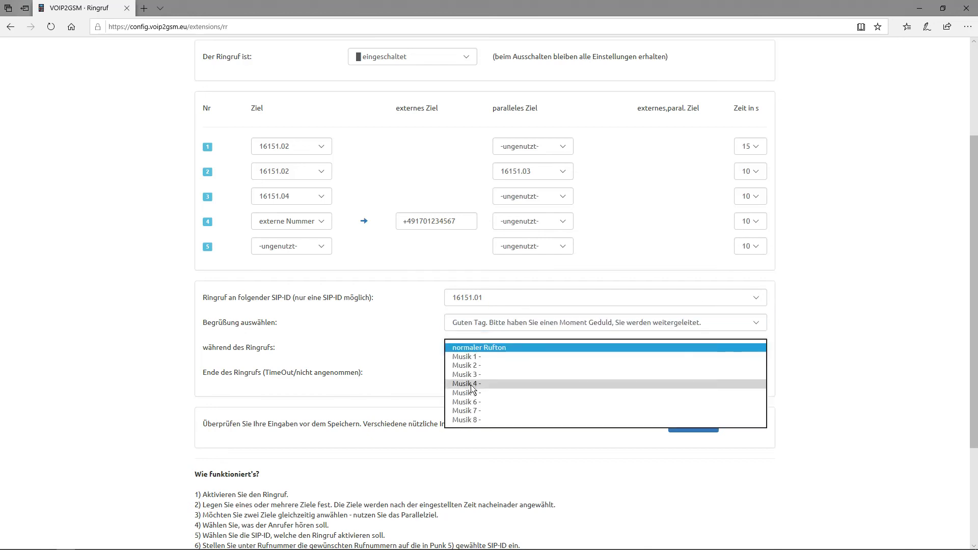
left_click(528, 362)
left_click(527, 373)
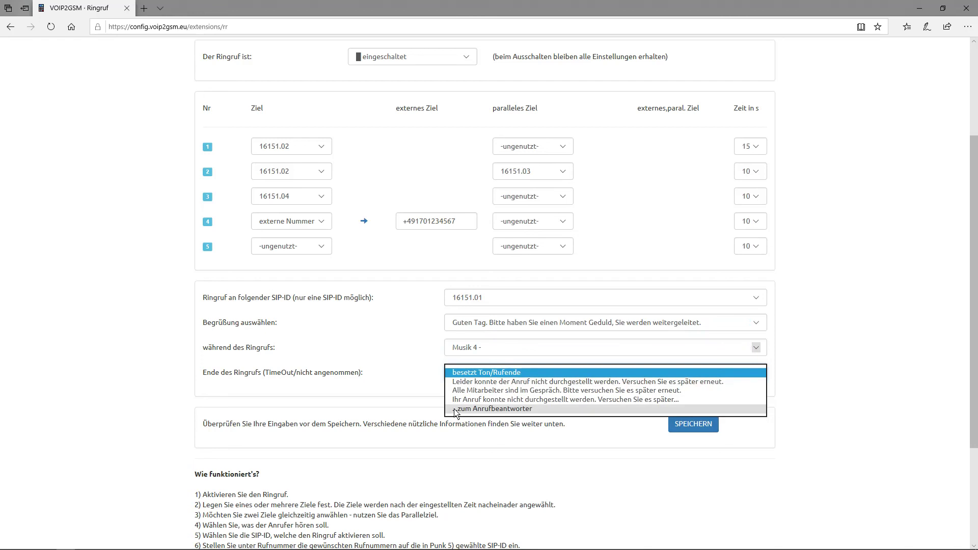
left_click(469, 409)
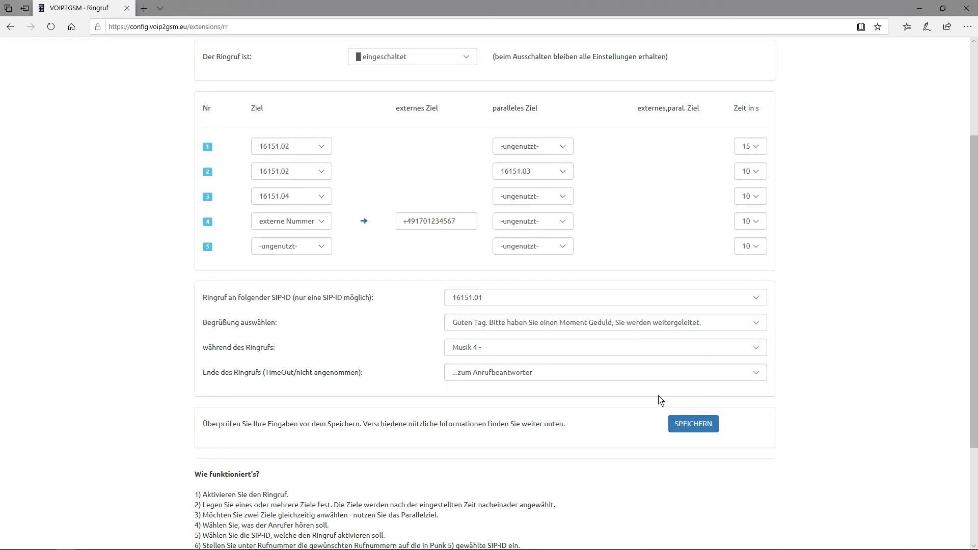
scroll(580, 428, "up", 2)
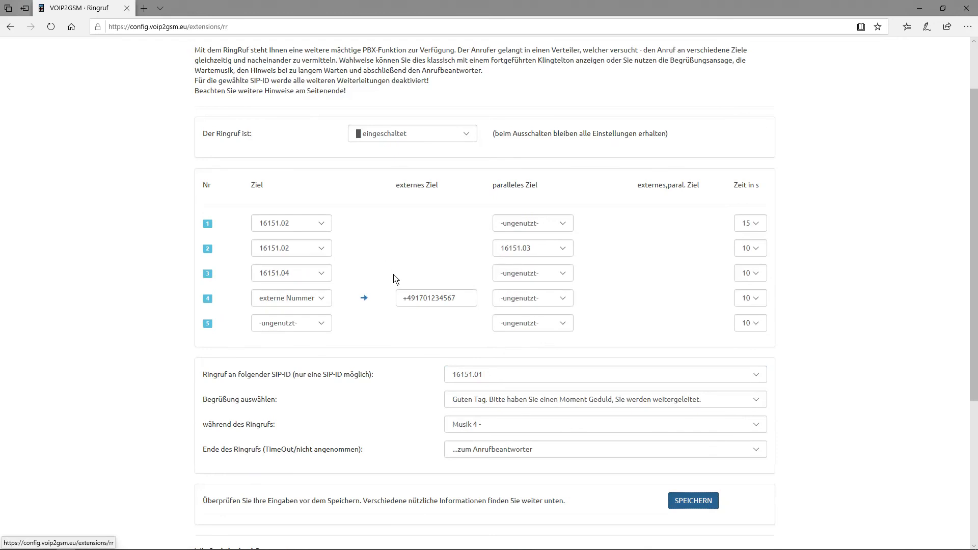
Step: Navigate through the Telefonie menu to the Anrufbeantworter settings page
scroll(393, 278, "up", 2)
scroll(586, 313, "down", 6)
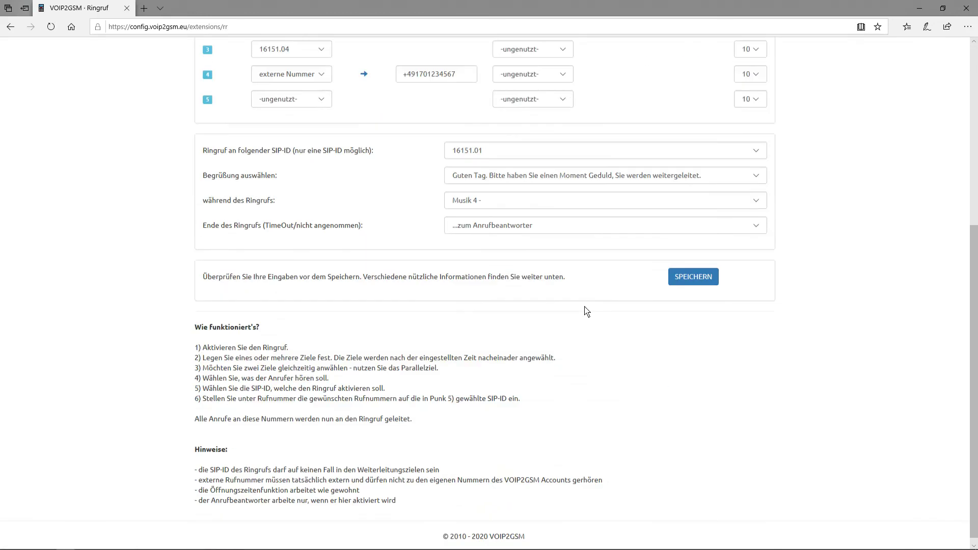
scroll(326, 116, "up", 6)
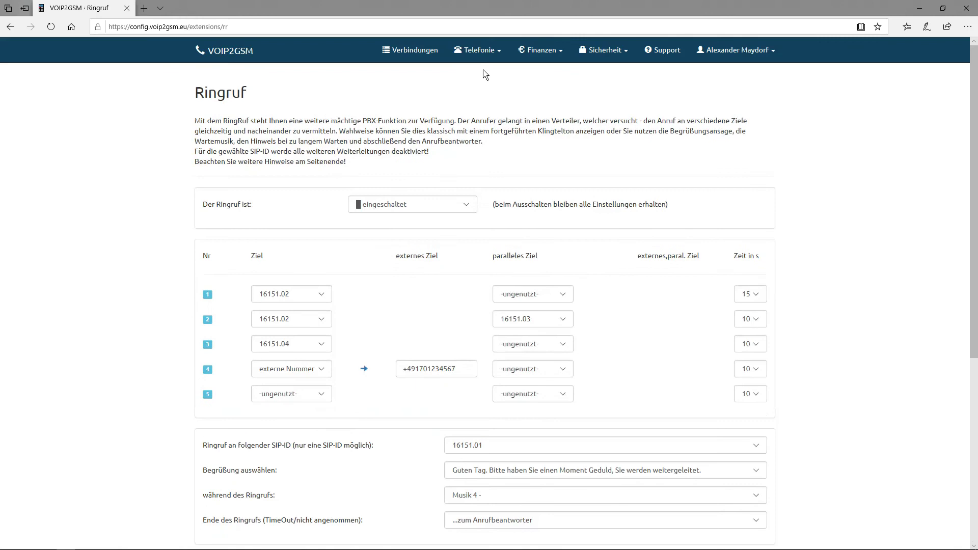
left_click(481, 51)
left_click(470, 121)
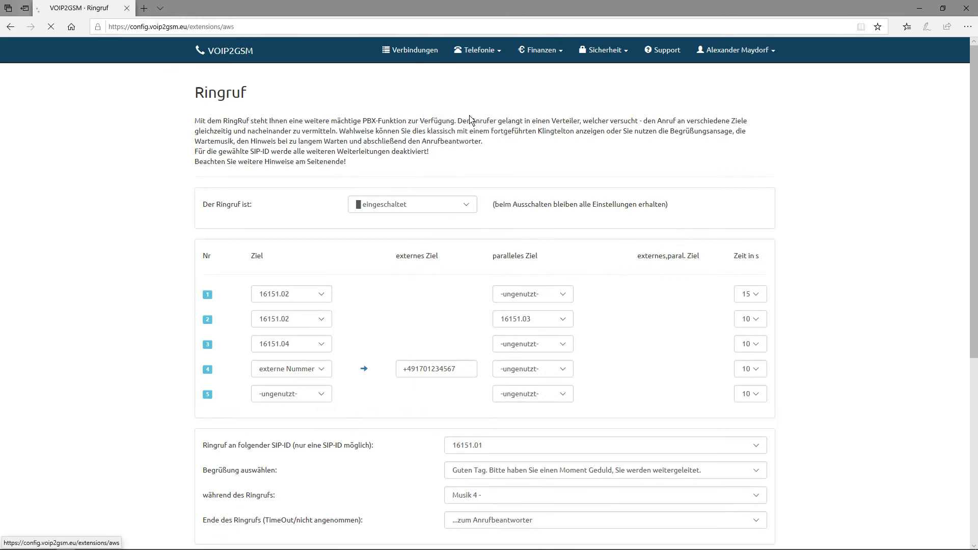
scroll(452, 192, "down", 2)
left_click(387, 179)
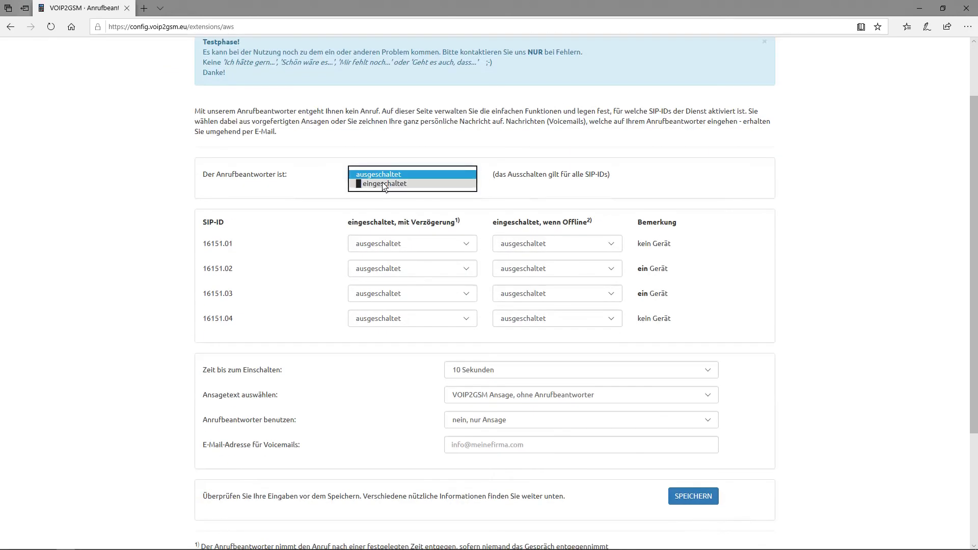
Step: Switch the answering machine to eingeschaltet, keeping delayed answering off for 16151.01
left_click(381, 206)
scroll(229, 186, "down", 3)
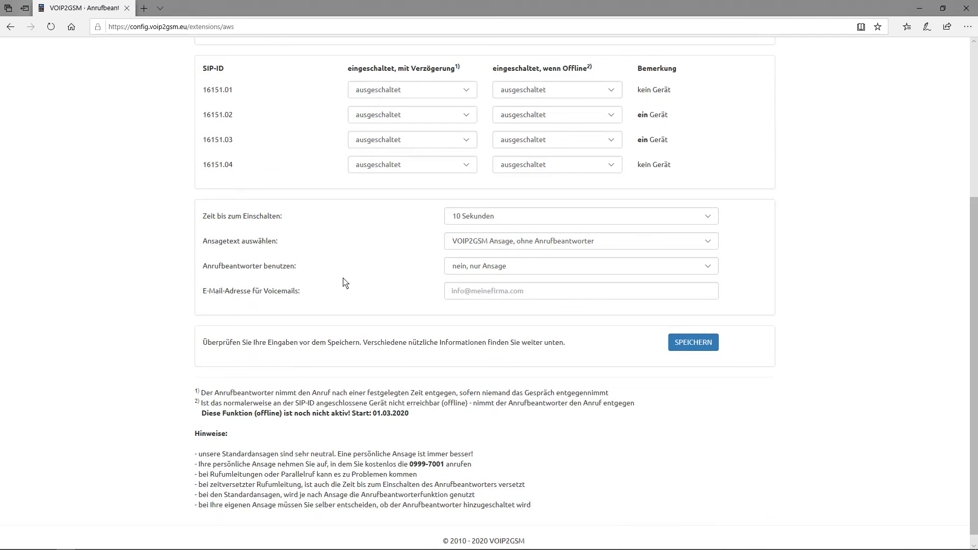
scroll(366, 261, "up", 3)
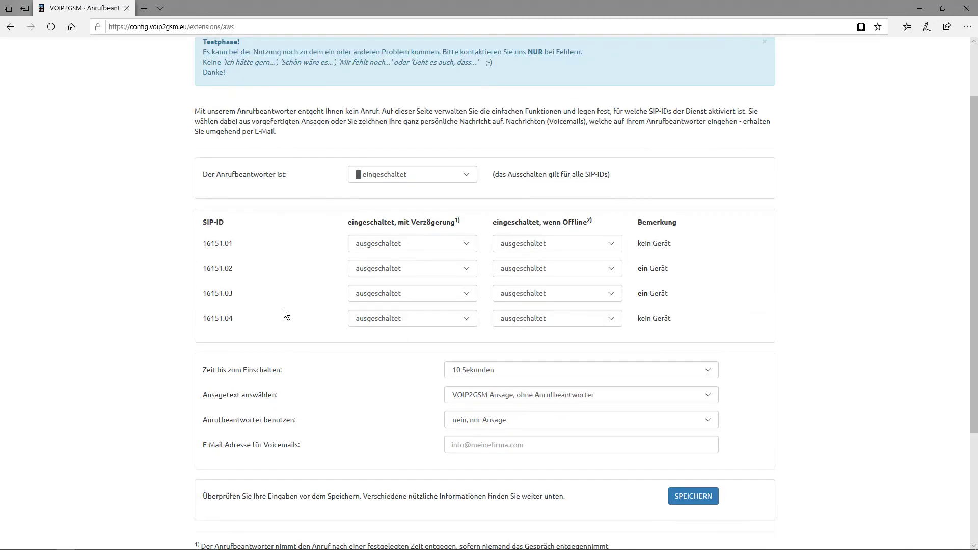
left_click(397, 250)
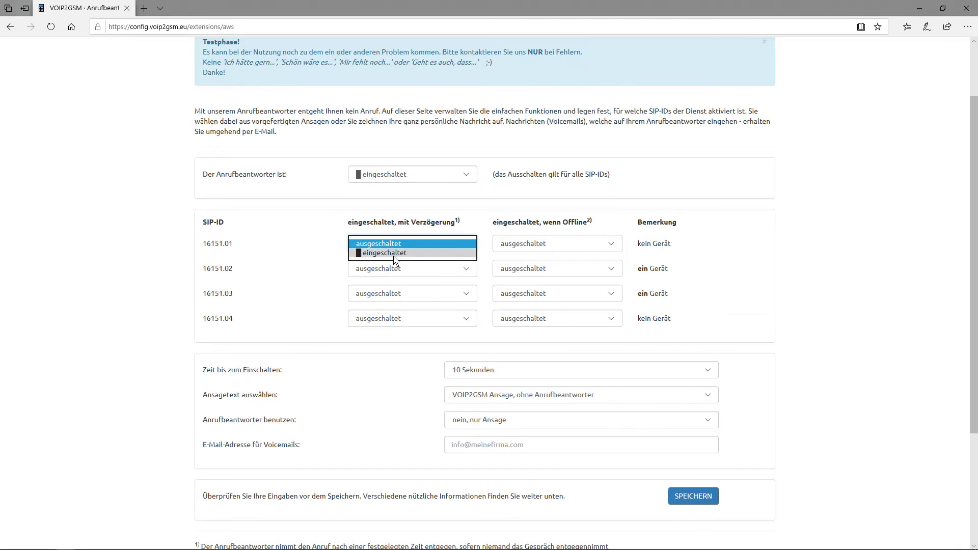
left_click(395, 252)
left_click(393, 248)
left_click(392, 244)
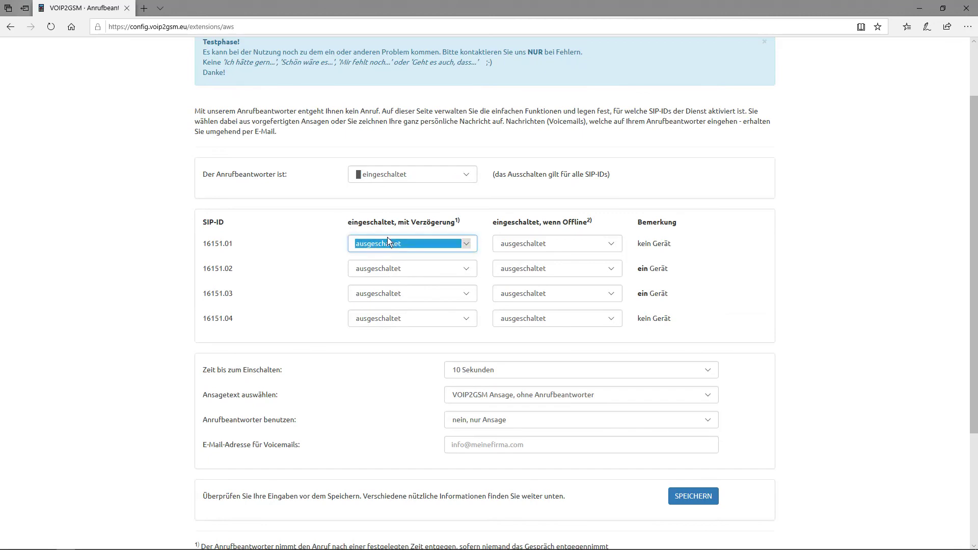
Step: Turn on 'mit Verzögerung' answering for SIP-ID 16151.02
left_click(383, 268)
left_click(377, 280)
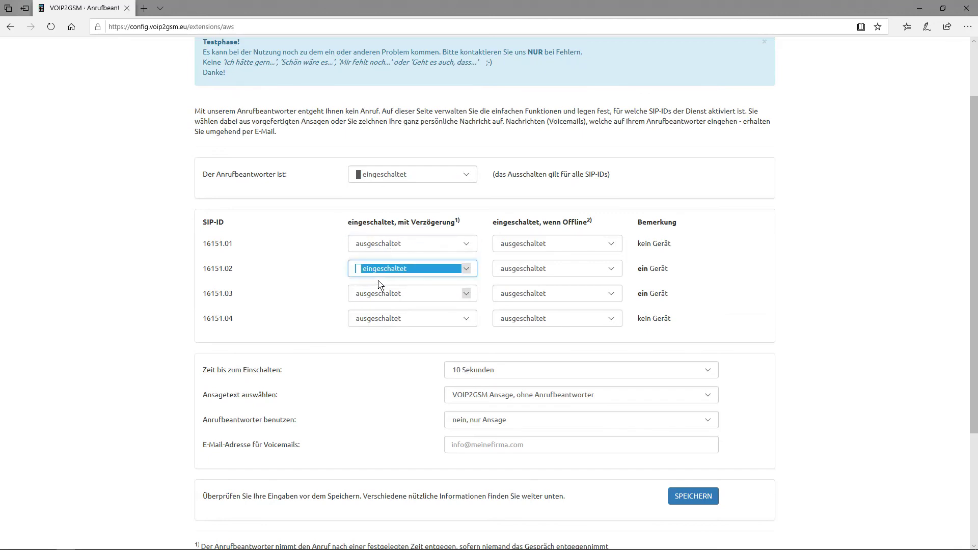
left_click(396, 271)
left_click(395, 260)
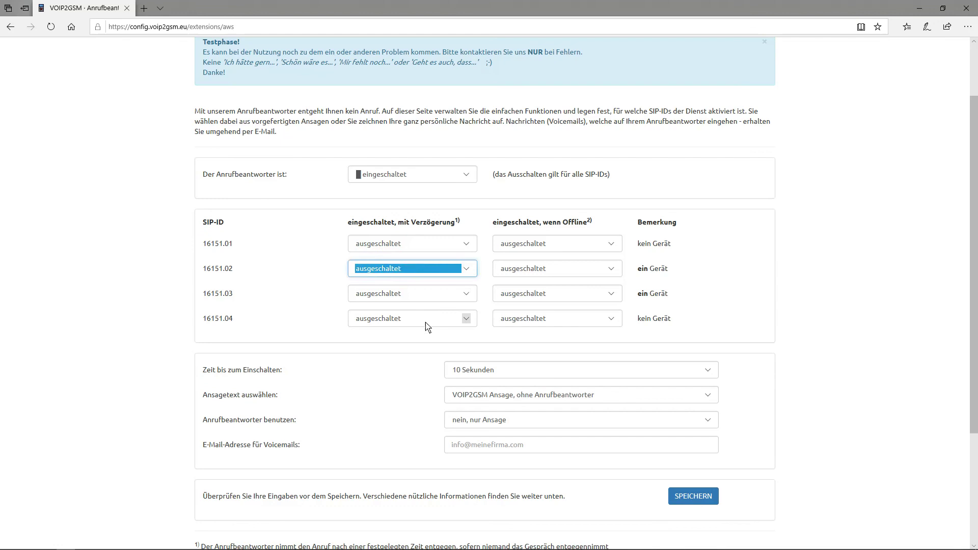
left_click(391, 344)
scroll(354, 360, "down", 2)
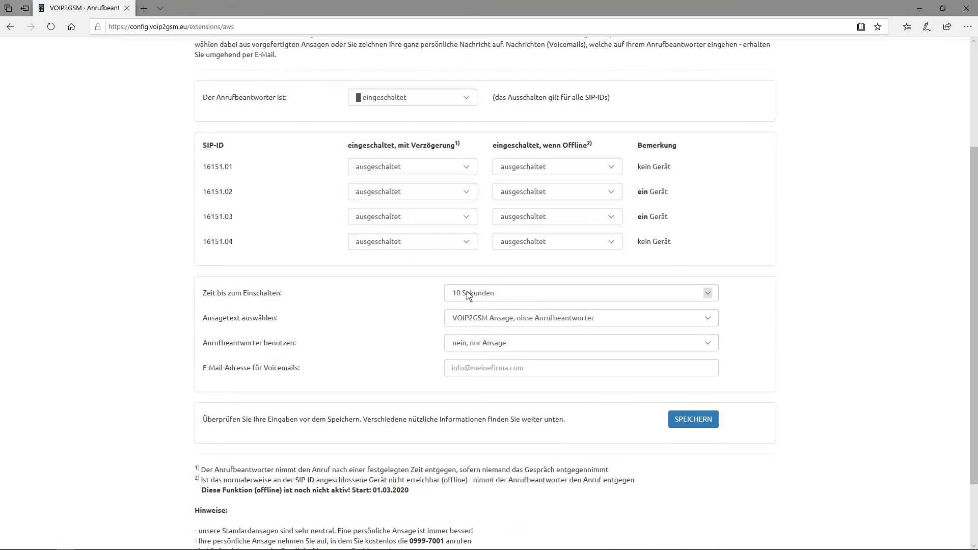
left_click(412, 192)
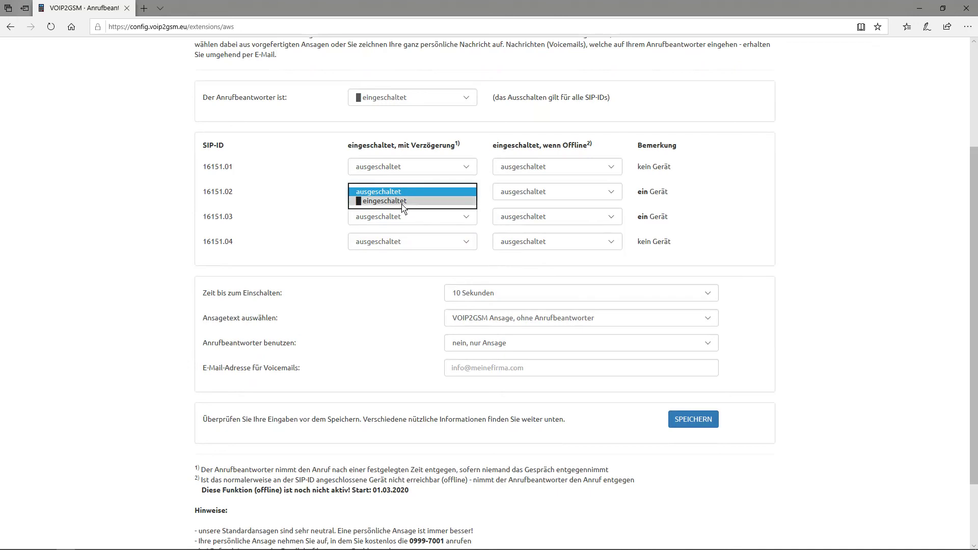
left_click(402, 201)
left_click(374, 259)
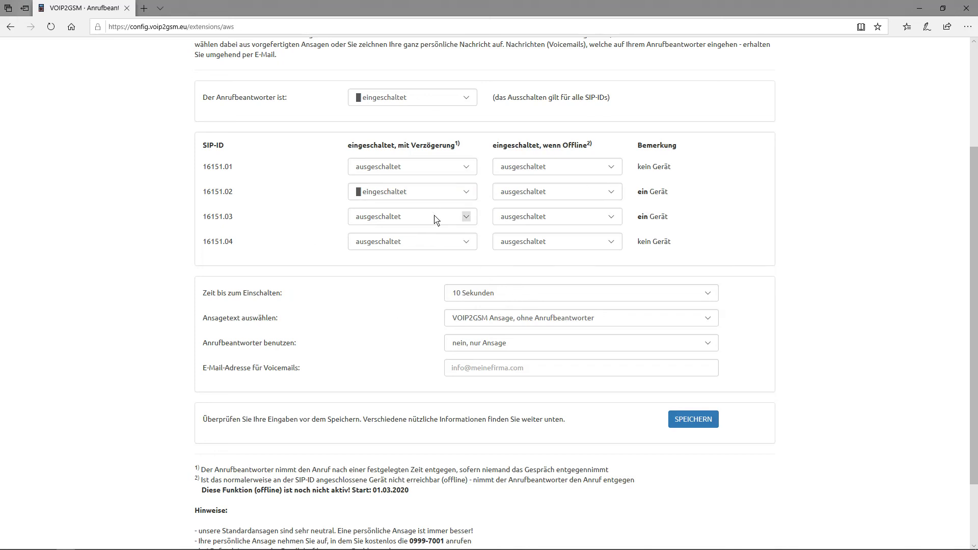
Step: Set 'Zeit bis zum Einschalten' to 20 Sekunden
left_click(486, 299)
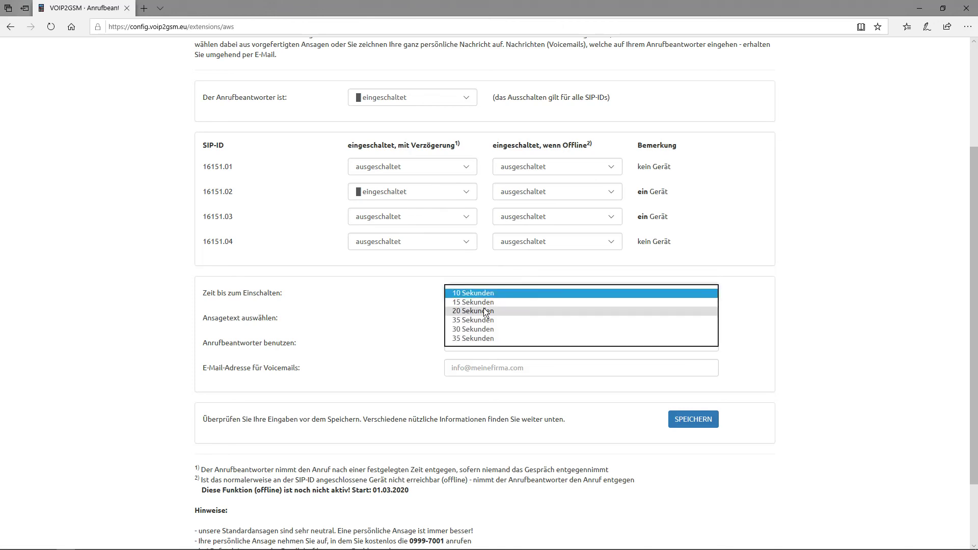
left_click(485, 312)
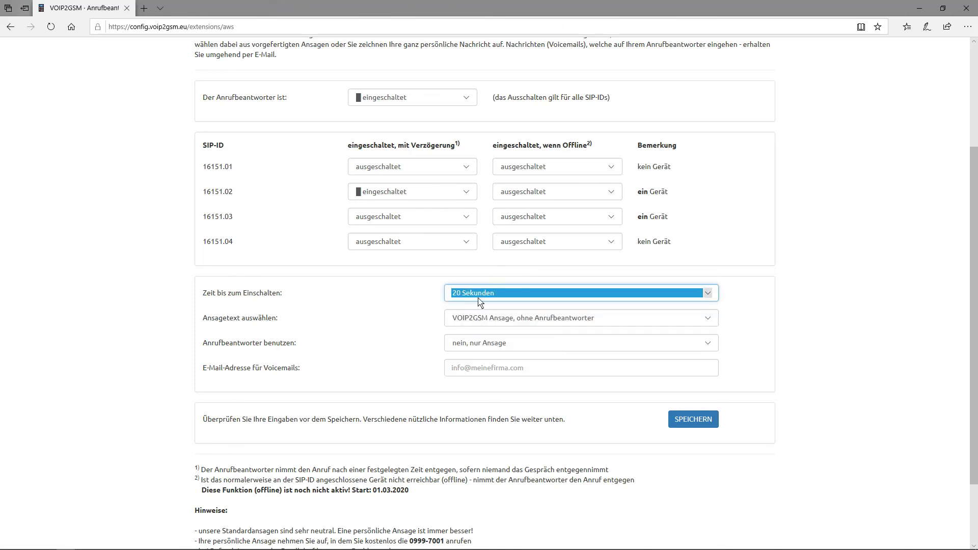
left_click(405, 297)
scroll(405, 297, "up", 3)
Step: Go to the Ringruf page and review the 16151.01 ring group entries 1–4
left_click(473, 50)
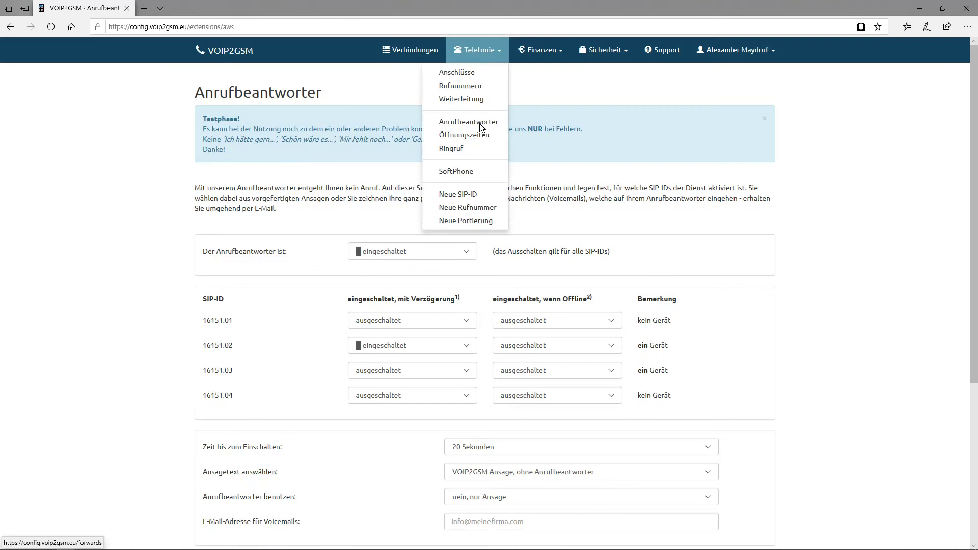
left_click(466, 150)
scroll(365, 325, "down", 2)
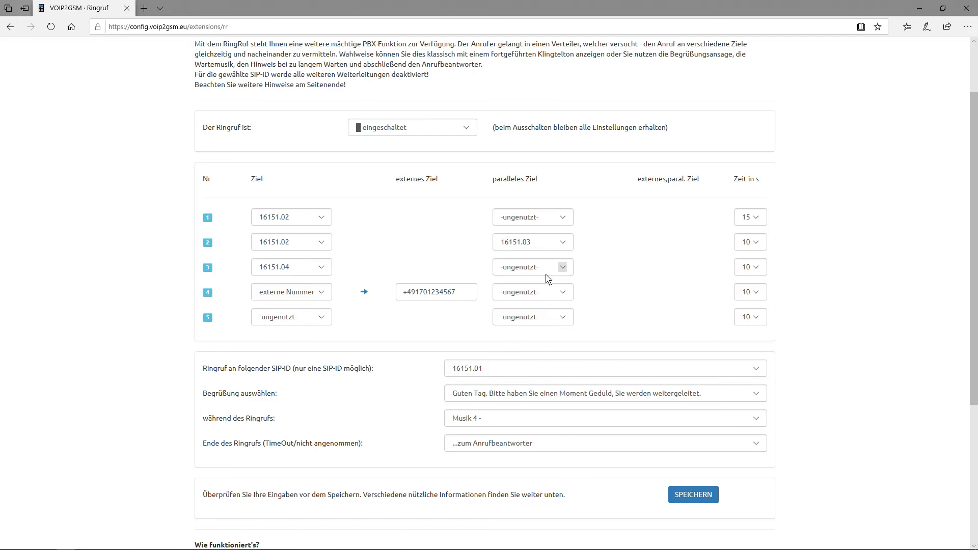
scroll(376, 265, "down", 1)
scroll(559, 256, "up", 3)
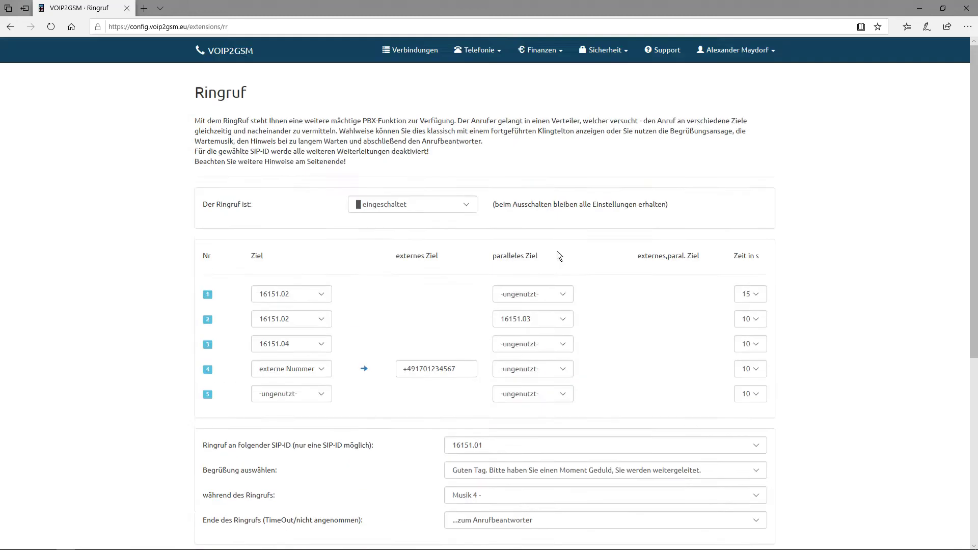
scroll(492, 255, "down", 3)
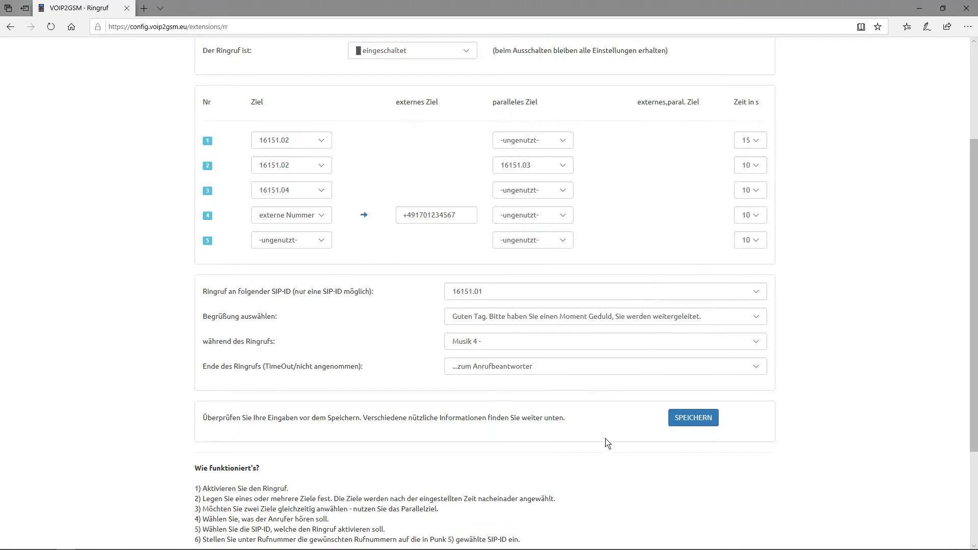
scroll(342, 445, "up", 3)
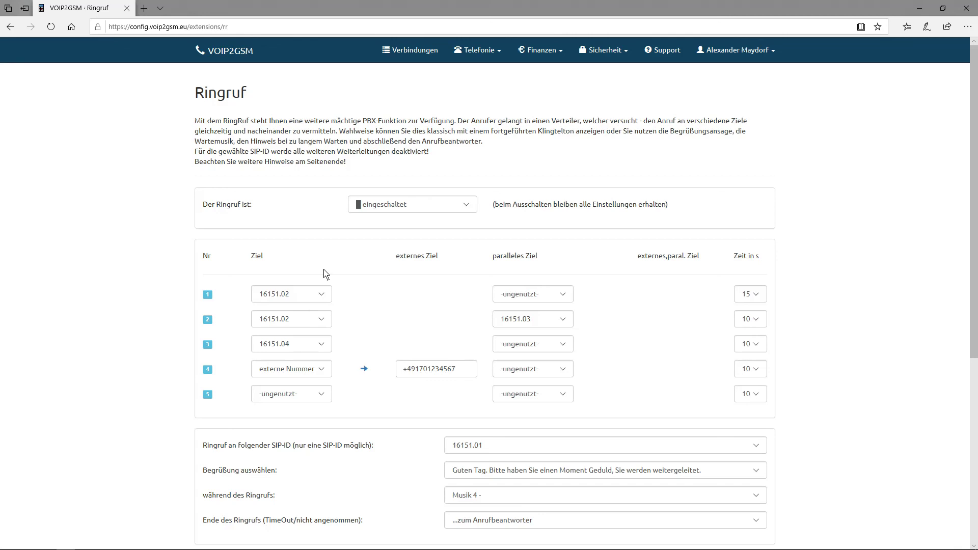
Step: Set step 1 to 20 seconds, and step 2 to 15 seconds with no parallel target
left_click(753, 296)
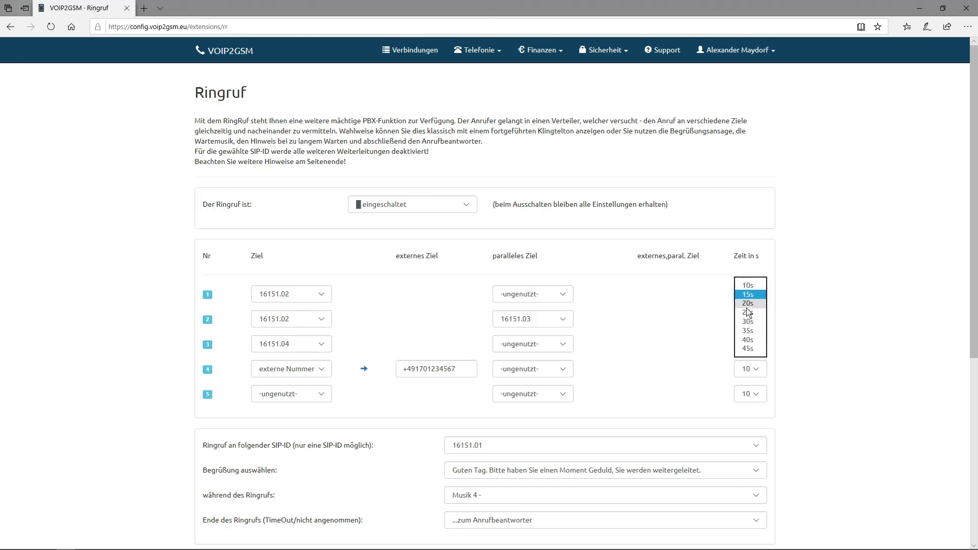
left_click(750, 304)
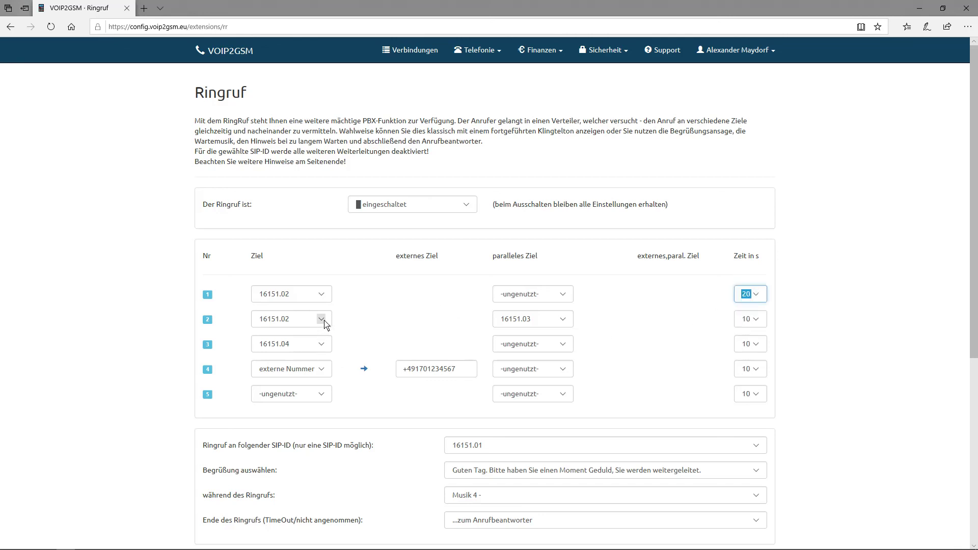
left_click(532, 319)
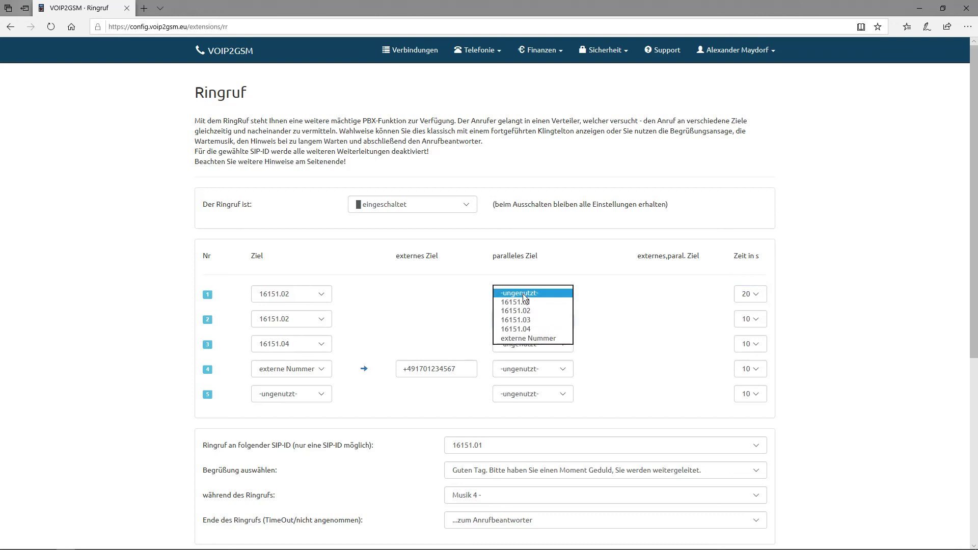
left_click(525, 293)
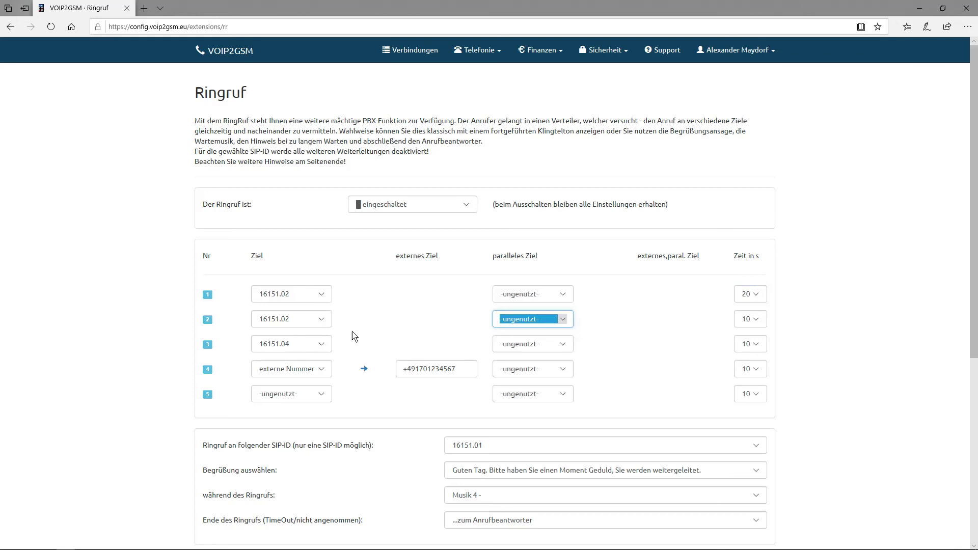
left_click(753, 319)
left_click(757, 329)
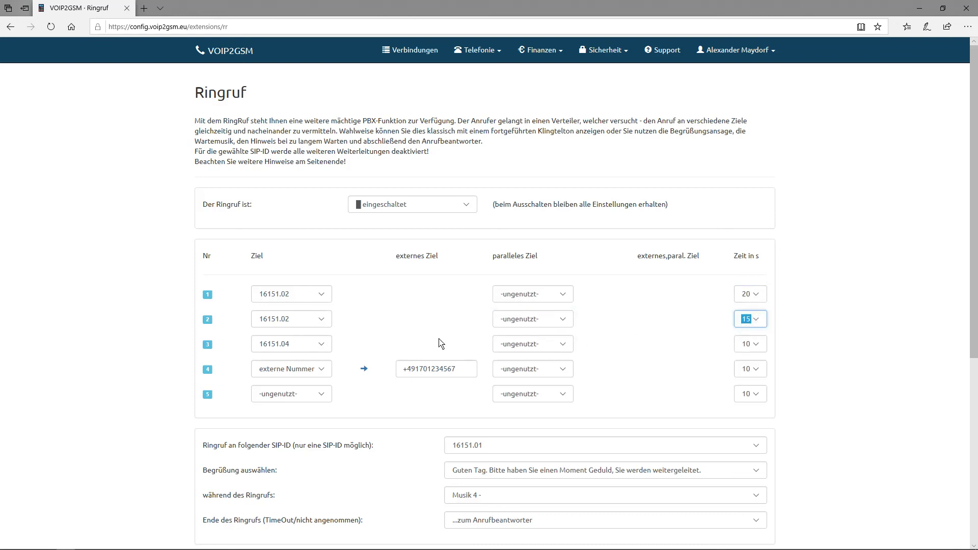
Step: Make step 3 ring an external number, entering it, and leave step 4 unused
left_click(320, 345)
left_click(311, 353)
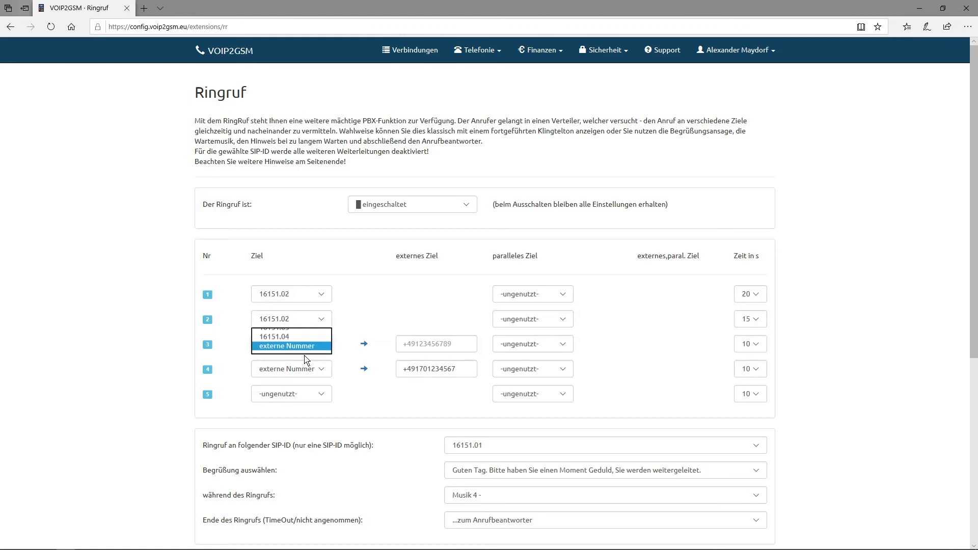
left_click(309, 368)
left_click(277, 323)
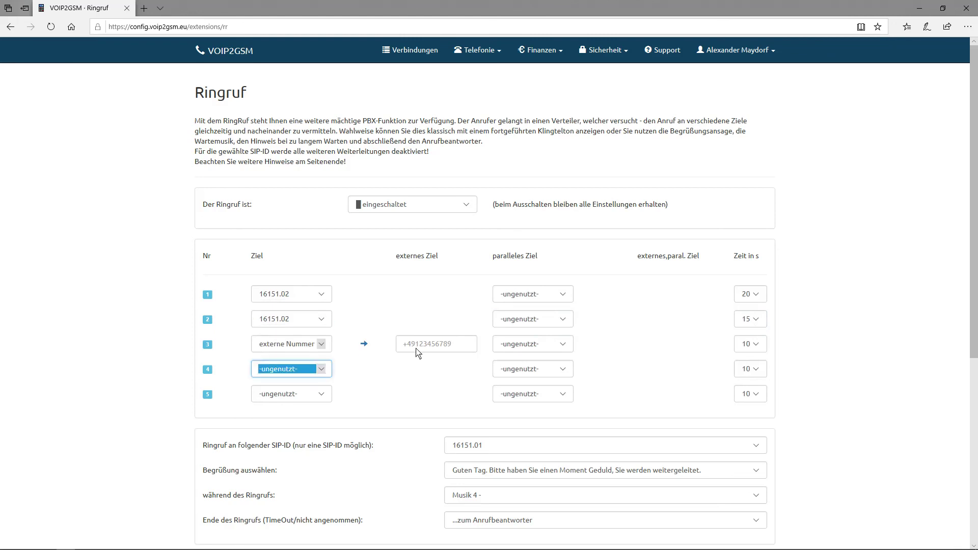
left_click(418, 349)
type("+1701234567")
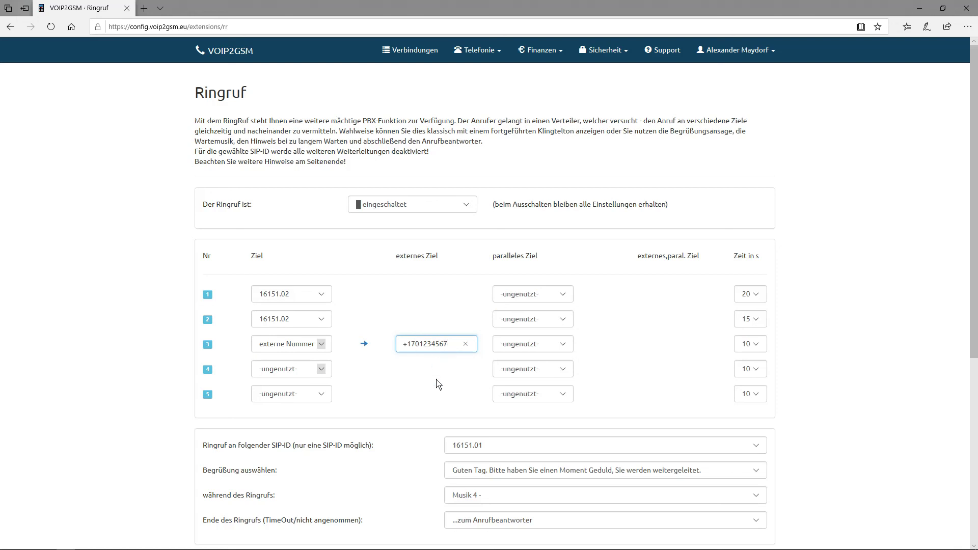
left_click(437, 379)
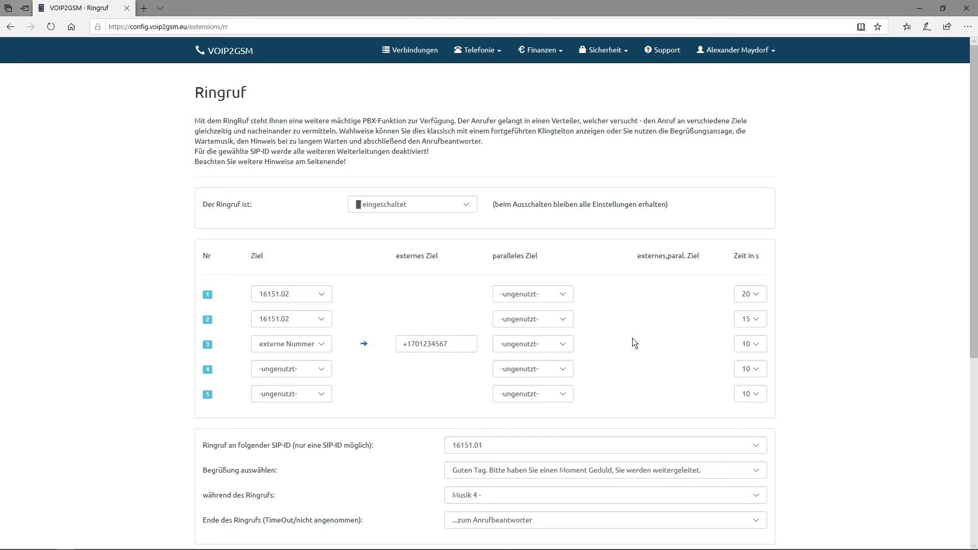
mouse_move(885, 541)
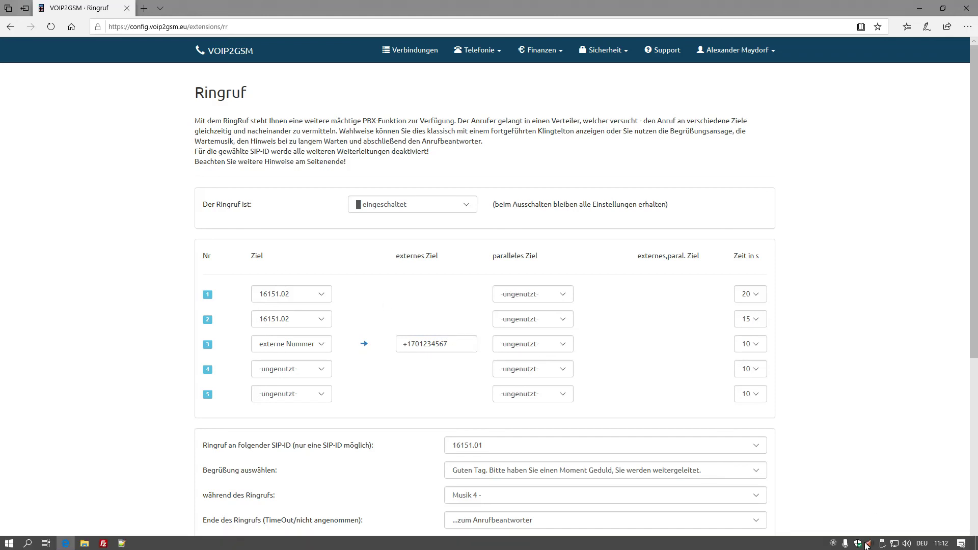